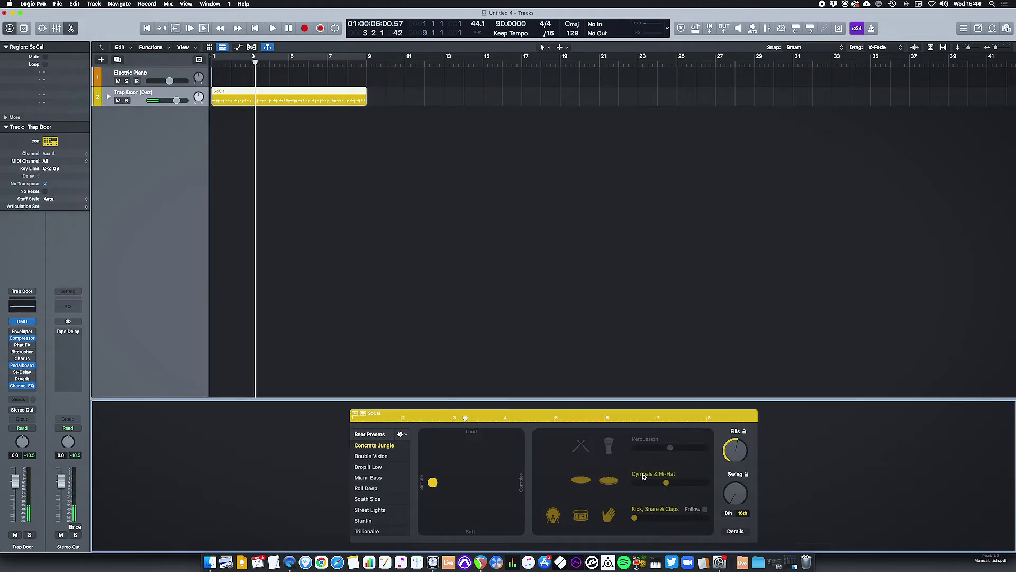
- Play the SoCal drum pattern from the project start
{"action": "key", "text": "Return"}
{"action": "key", "text": "space"}
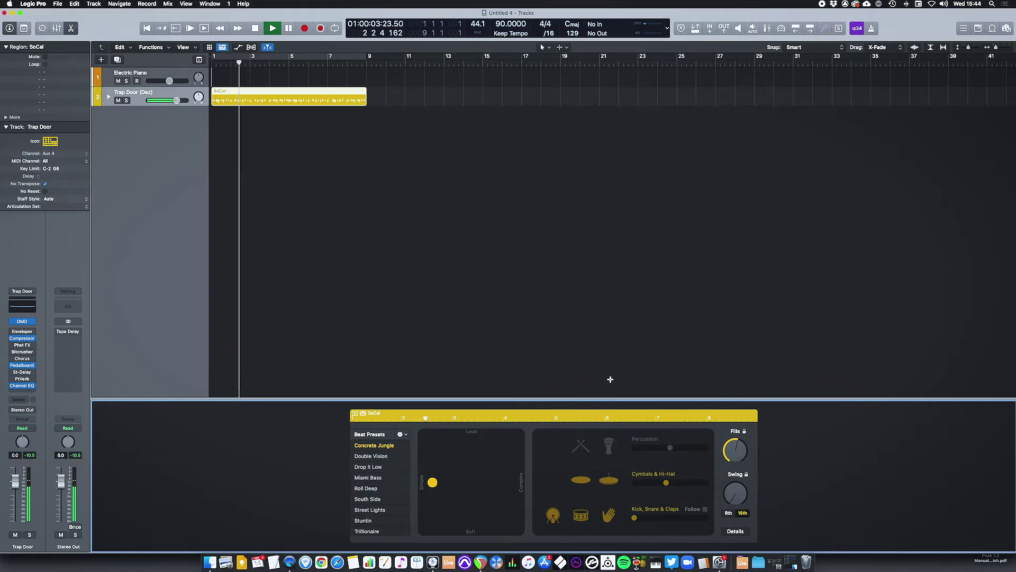
{"action": "key", "text": "space"}
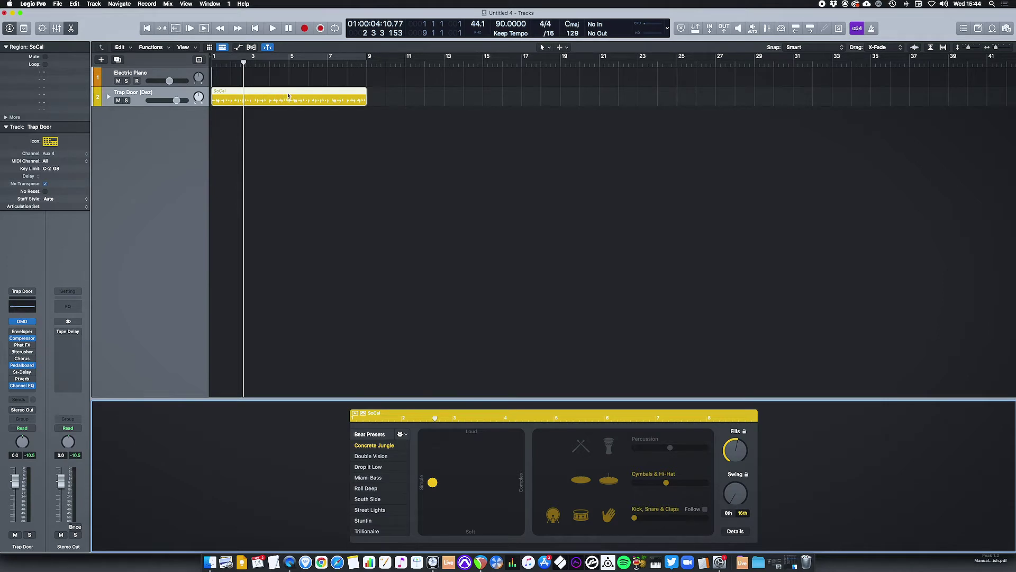
- Bounce the SoCal region in place as 'TAPE DURM LOOP', muting the original
{"action": "right_click", "coordinate": [281, 94]}
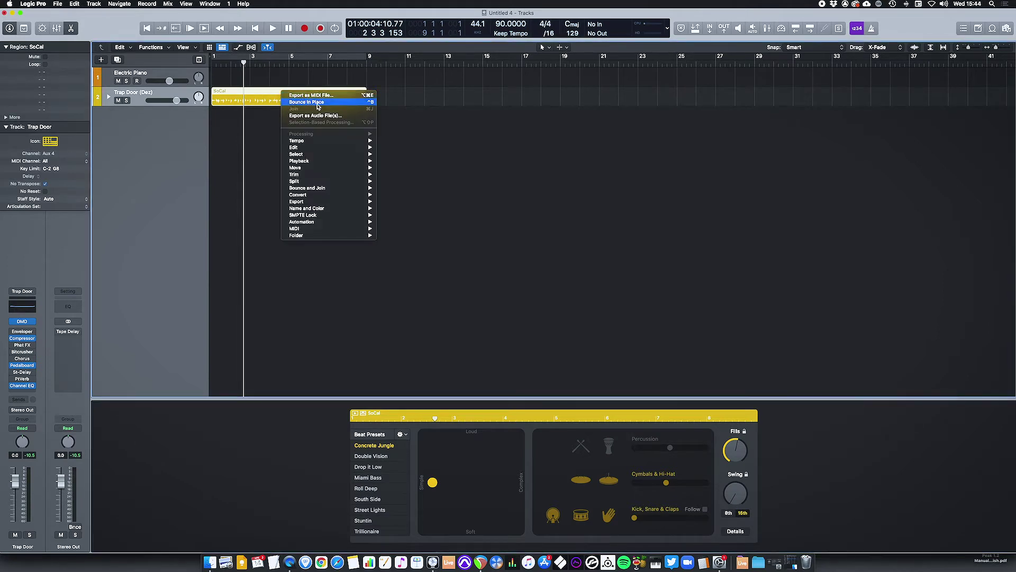
{"action": "left_click", "coordinate": [305, 102]}
{"action": "type", "text": "T"}
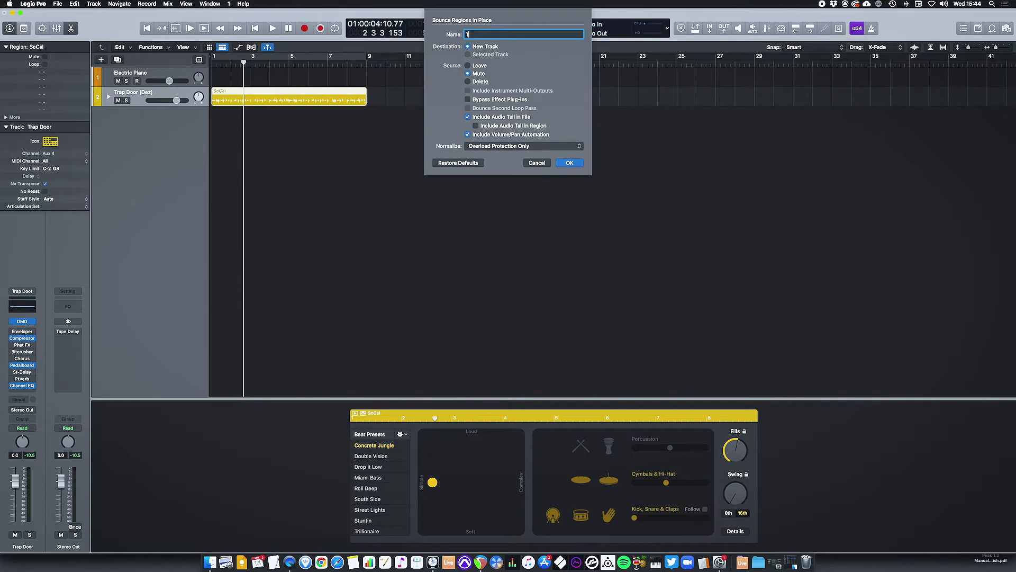
{"action": "type", "text": "APE DURM LOOP"}
{"action": "key", "text": "Return"}
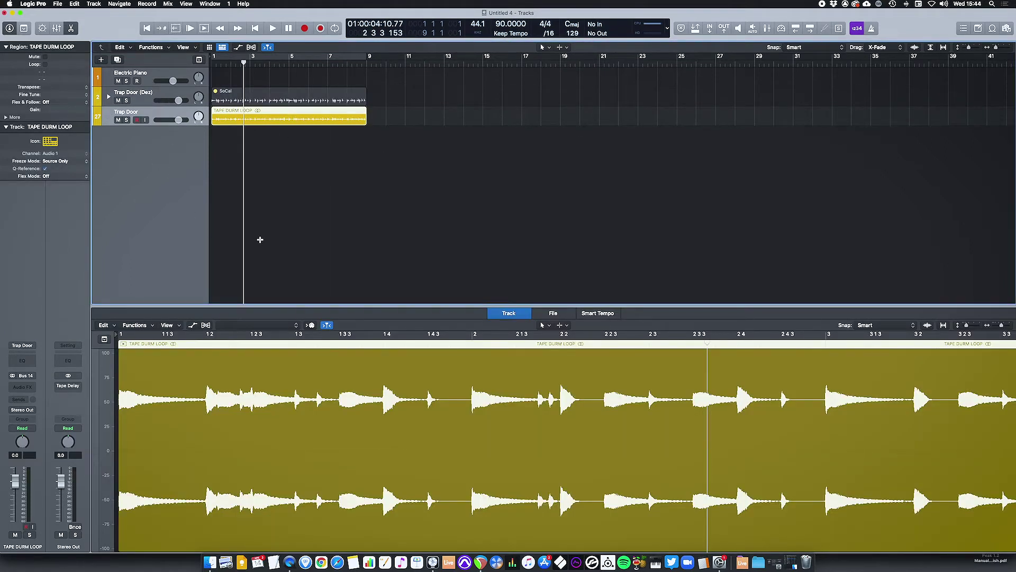
- Play the bounced TAPE DURM LOOP from the project start
{"action": "key", "text": "Return"}
{"action": "key", "text": "space"}
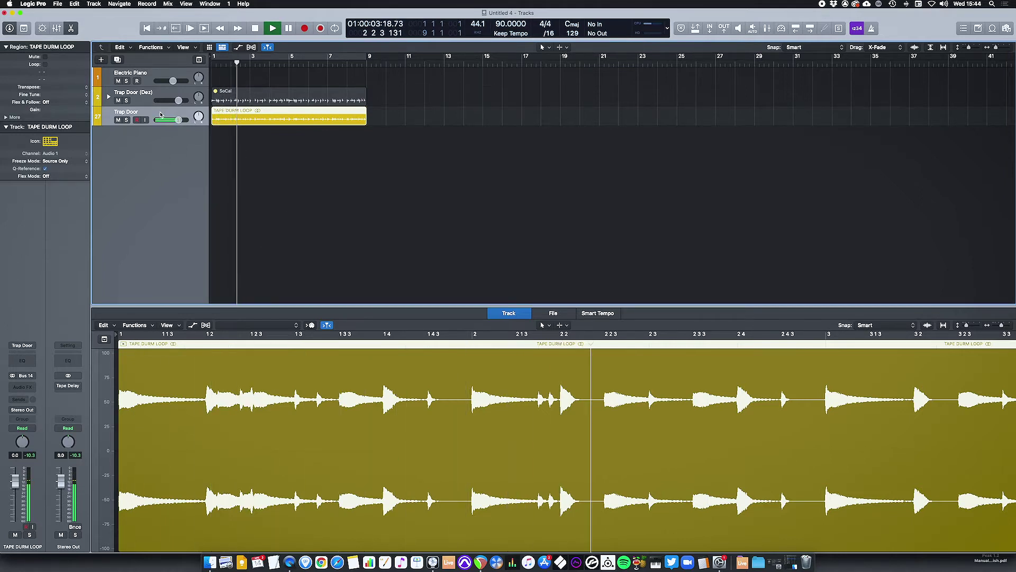
{"action": "key", "text": "space"}
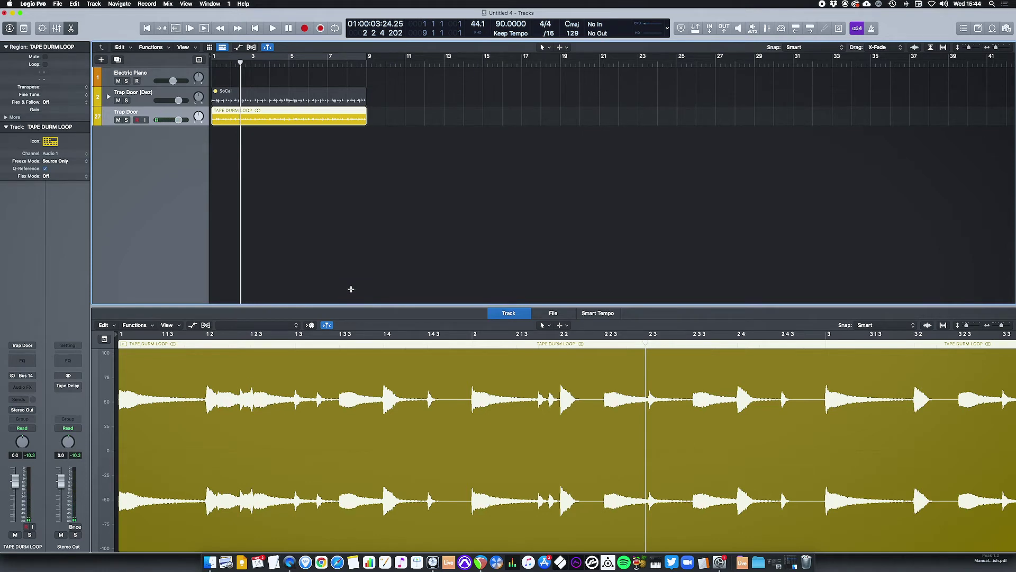
- Copy TAPE DURM LOOP onto a new track below, shifted about a sixteenth note later
{"action": "left_click", "coordinate": [272, 119]}
{"action": "left_click_drag", "start_coordinate": [272, 120], "coordinate": [271, 140]}
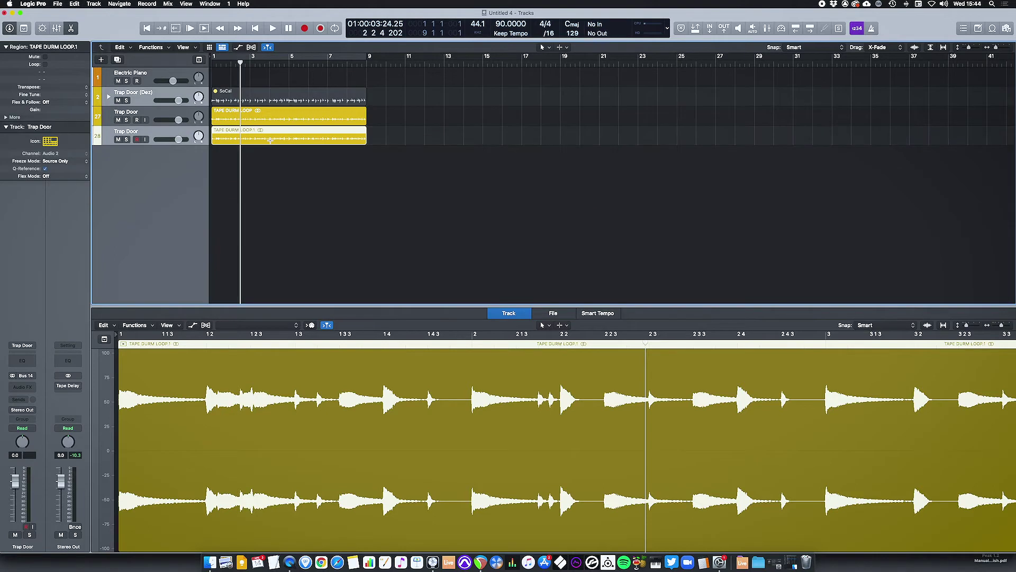
{"action": "scroll", "coordinate": [252, 189], "scroll_direction": "up", "scroll_amount": 5}
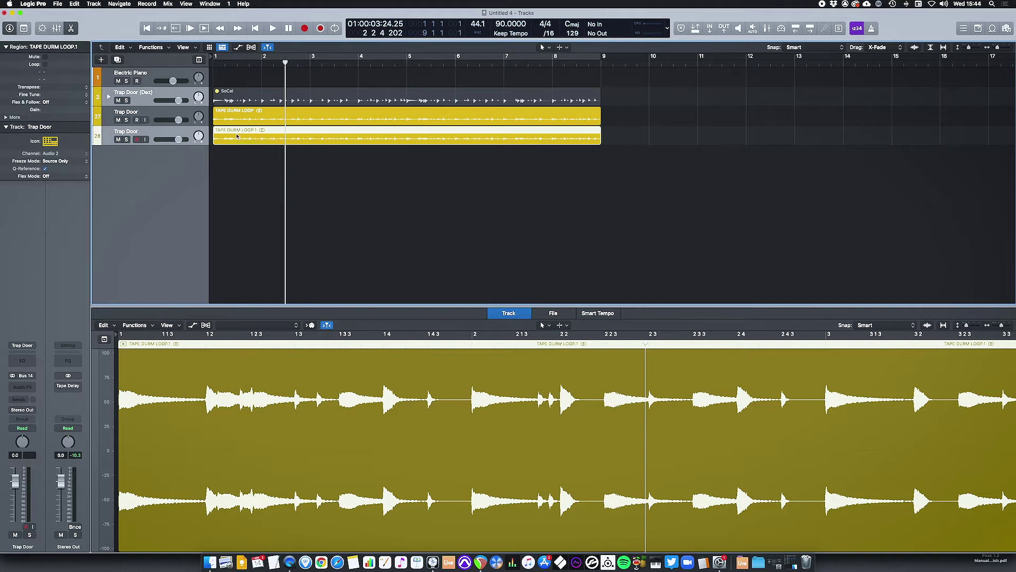
{"action": "left_click_drag", "start_coordinate": [235, 135], "coordinate": [249, 133]}
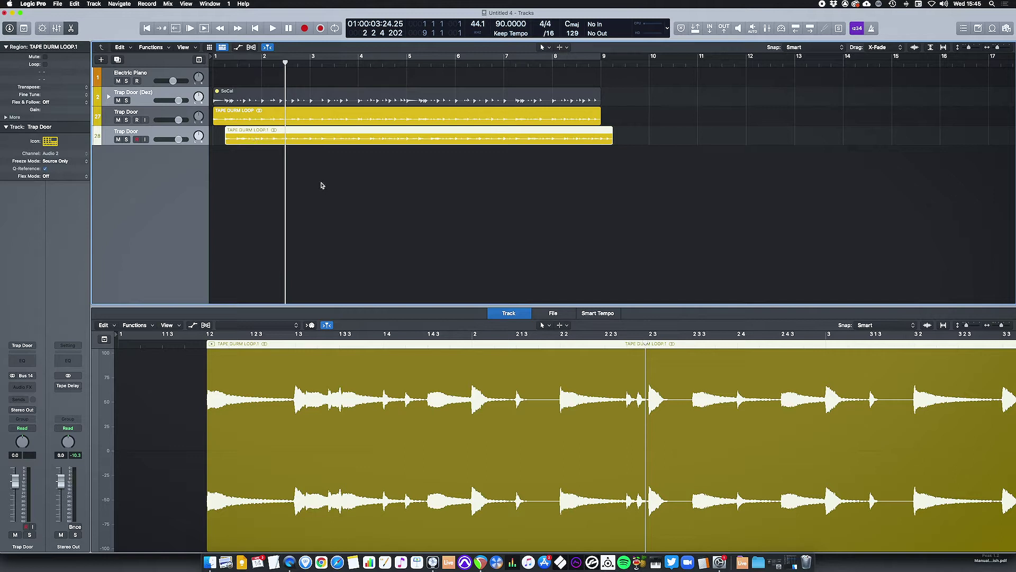
- Play both loops together from the start to hear the offset
{"action": "key", "text": "Return"}
{"action": "key", "text": "space"}
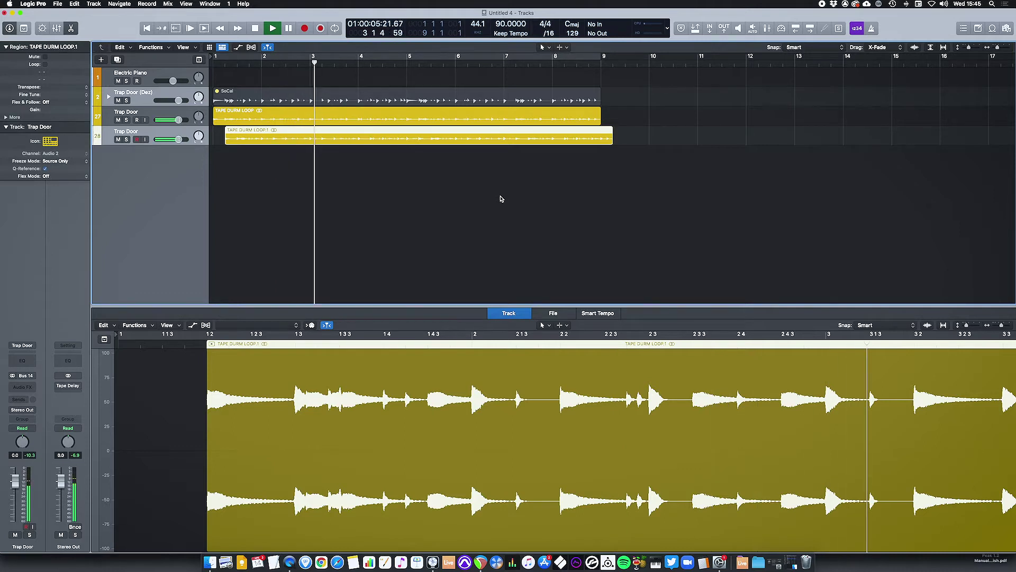
{"action": "key", "text": "space"}
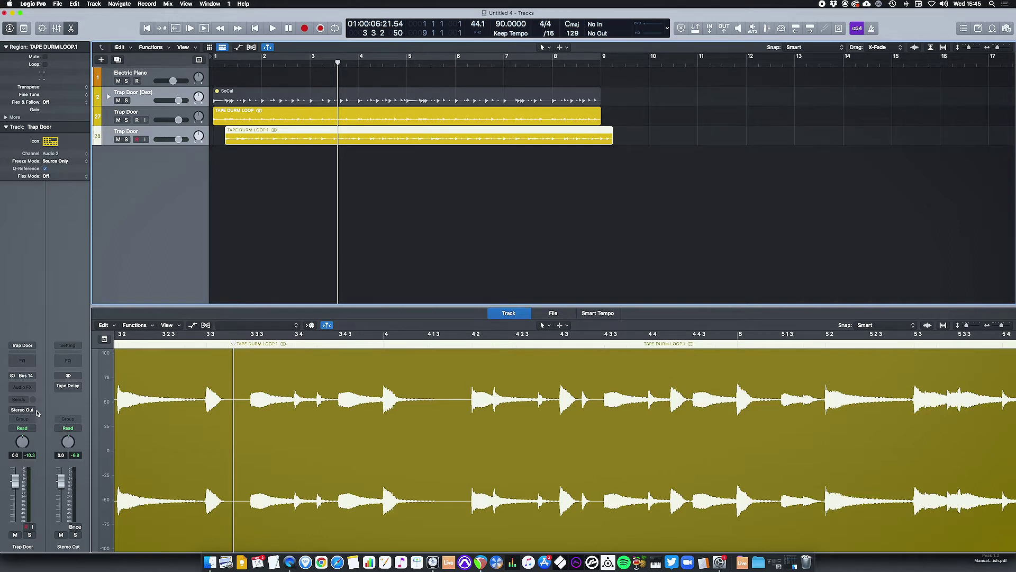
- Insert a Channel EQ on the copy's track with a 24 dB low shelf at 348 Hz
{"action": "left_click", "coordinate": [20, 362]}
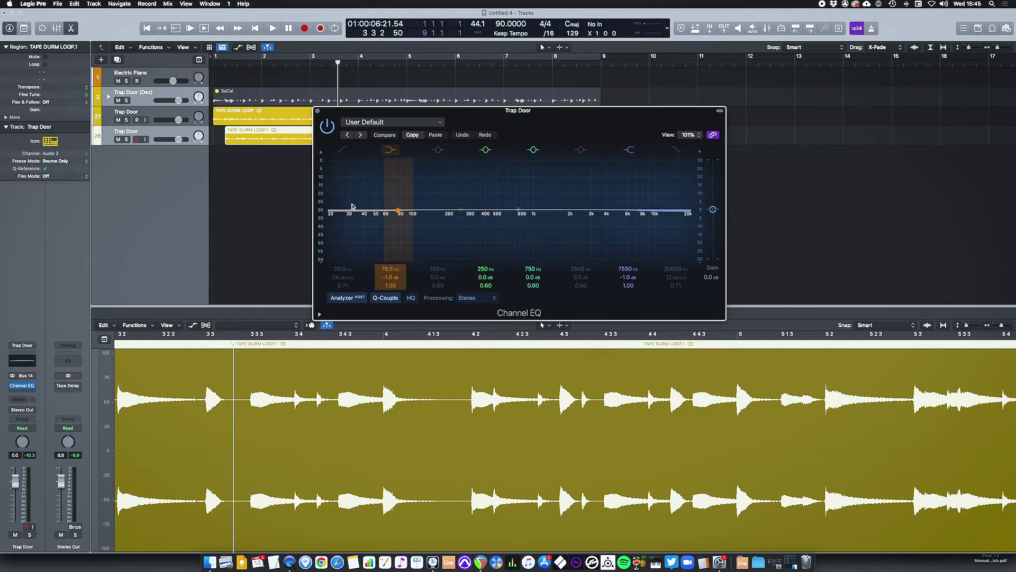
{"action": "left_click_drag", "start_coordinate": [401, 213], "coordinate": [439, 260]}
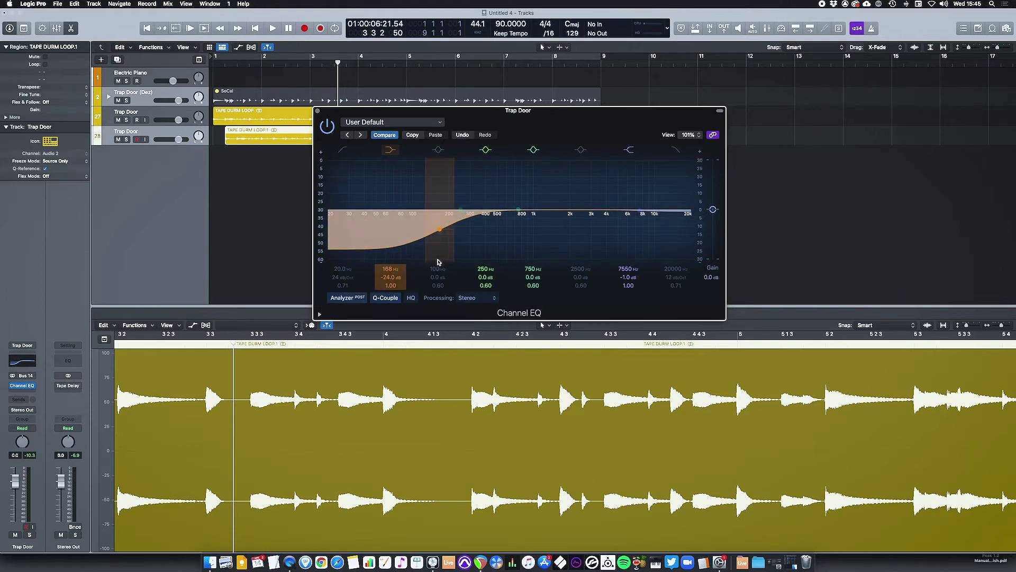
{"action": "key", "text": "Return"}
{"action": "key", "text": "space"}
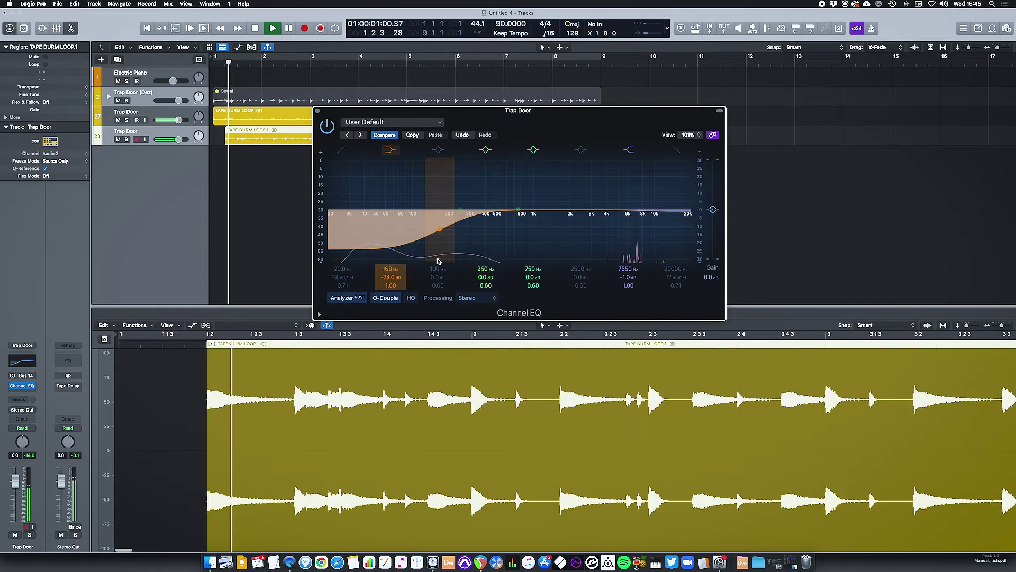
{"action": "left_click_drag", "start_coordinate": [439, 229], "coordinate": [478, 233]}
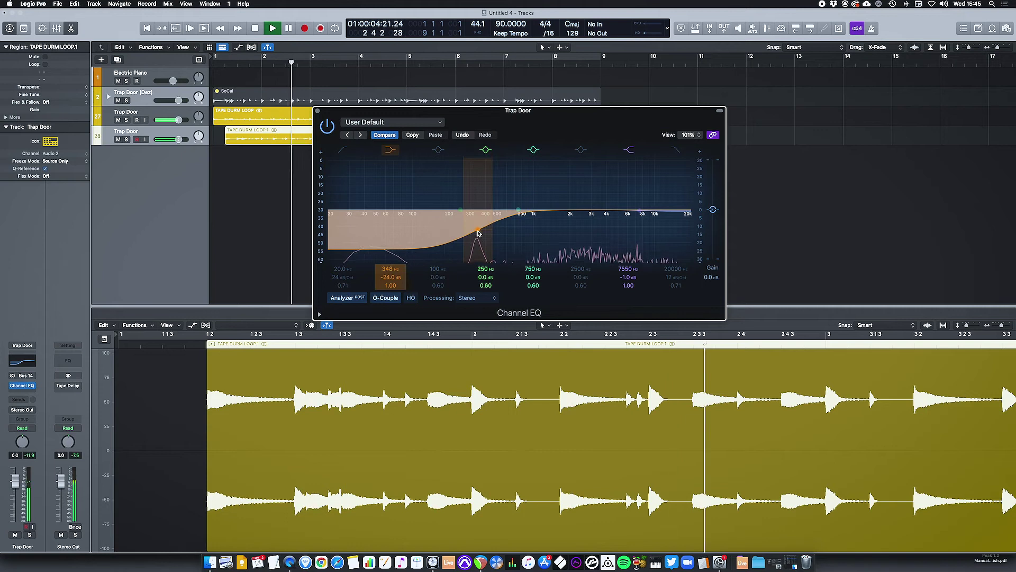
{"action": "left_click", "coordinate": [318, 111]}
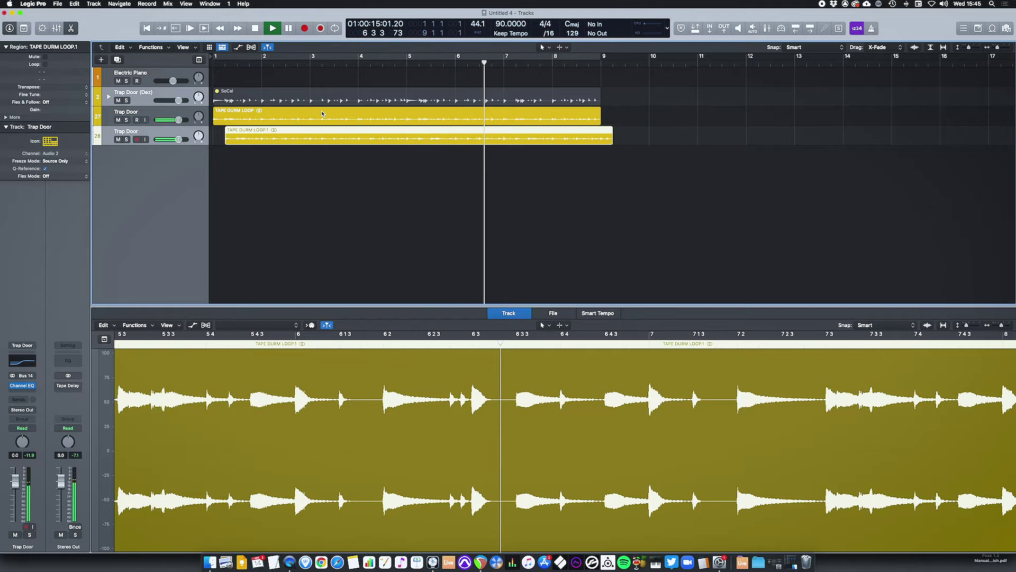
- Audition the drum loops from bar 5 in a zoomed-out view
{"action": "key", "text": "space"}
{"action": "left_click", "coordinate": [407, 63]}
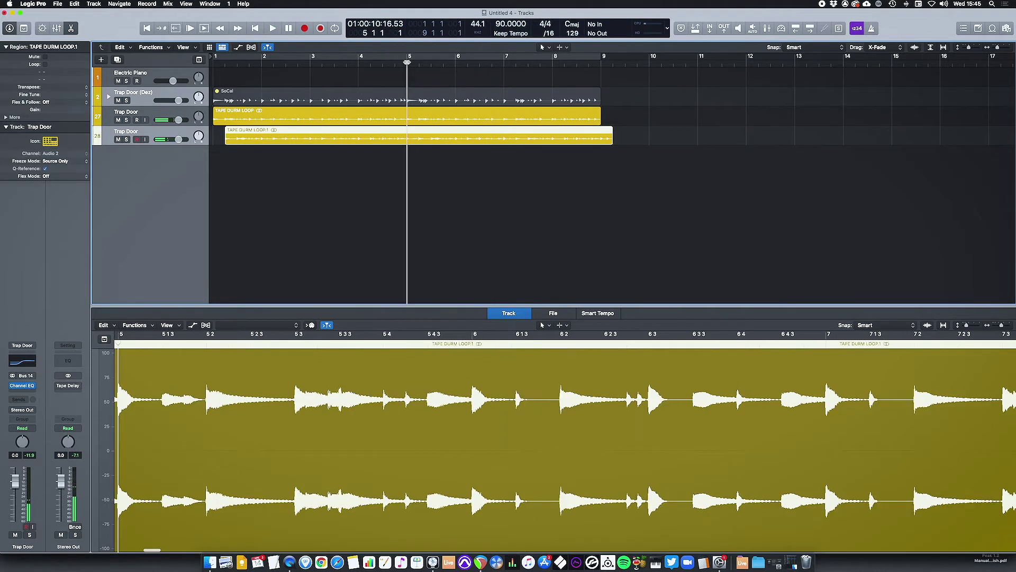
{"action": "key", "text": "super+Left"}
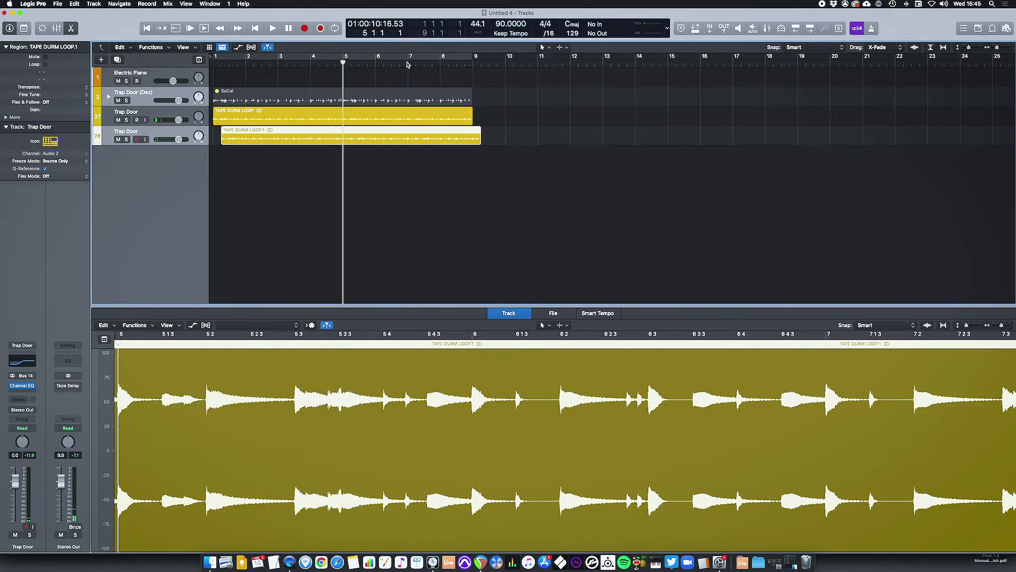
{"action": "key", "text": "shift+space"}
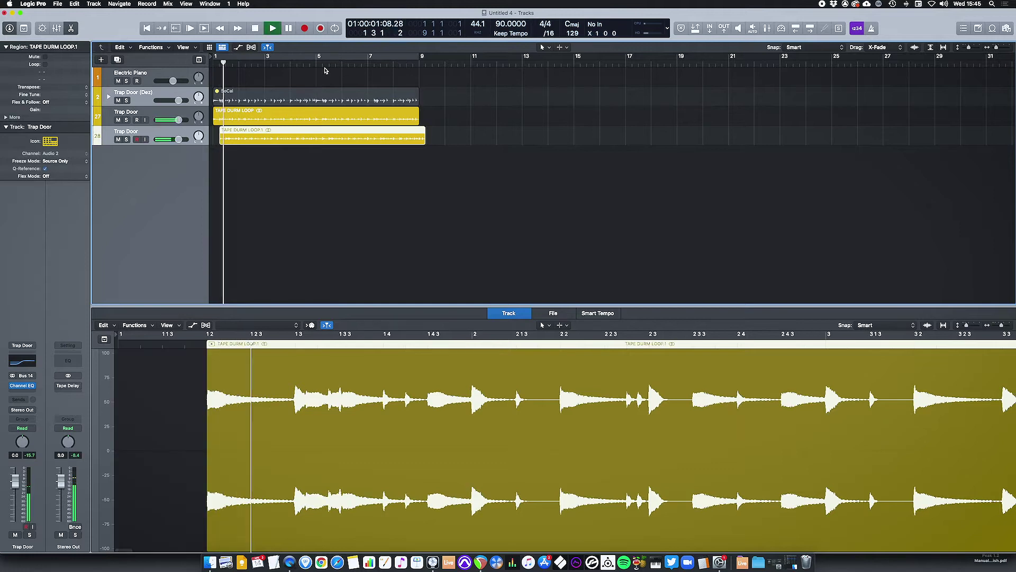
{"action": "left_click", "coordinate": [319, 63]}
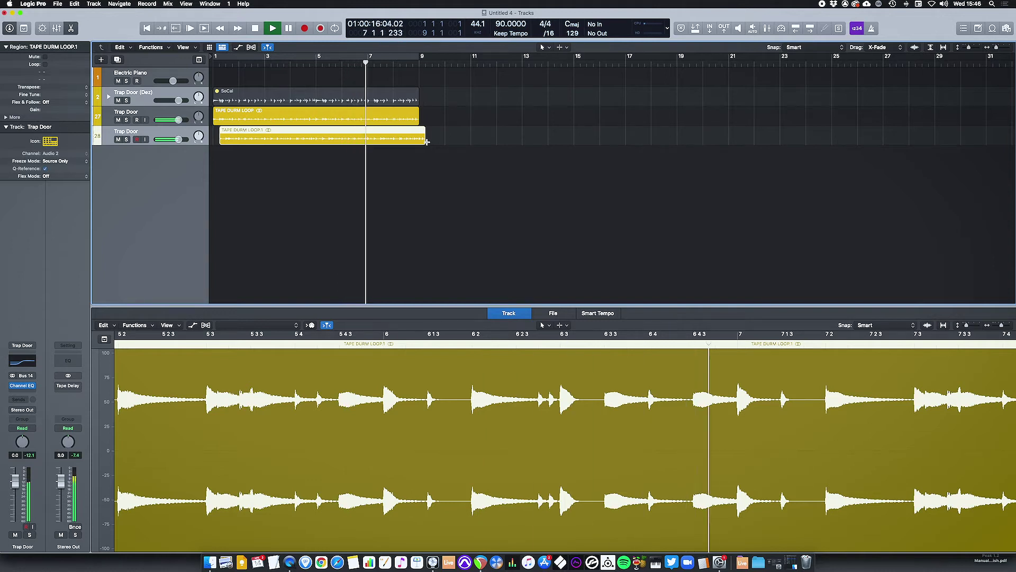
{"action": "key", "text": "space"}
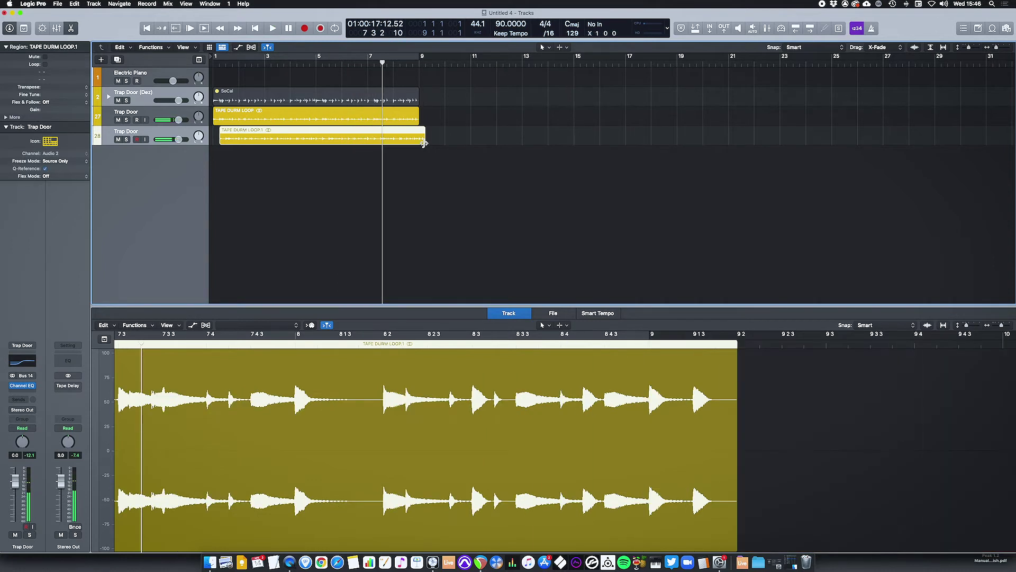
- Trim TAPE DURM LOOP.1 to end at bar 9 and loop both drum-loop regions
{"action": "left_click", "coordinate": [420, 142]}
{"action": "left_click_drag", "start_coordinate": [420, 143], "coordinate": [418, 144]}
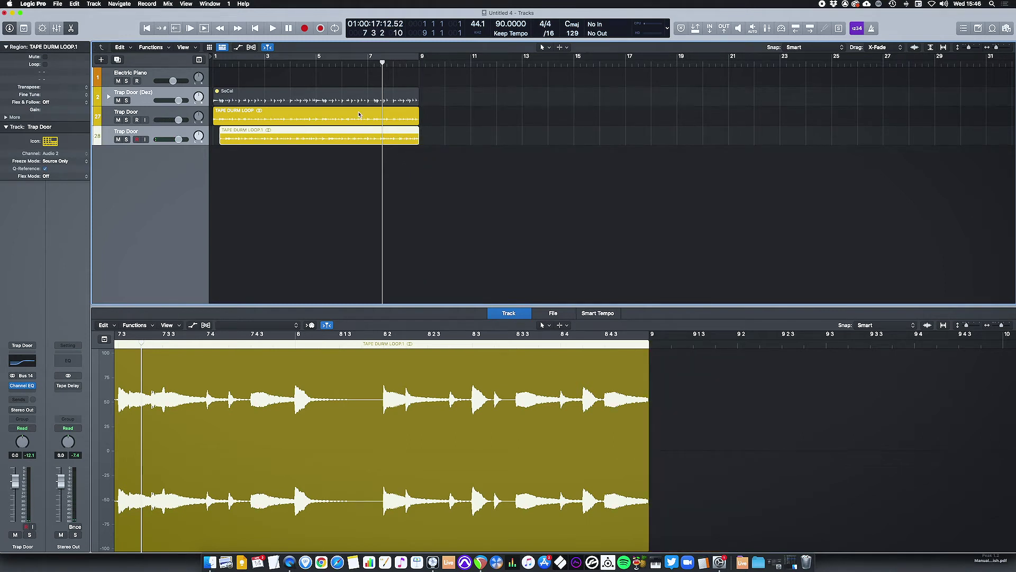
{"action": "left_click", "coordinate": [359, 115]}
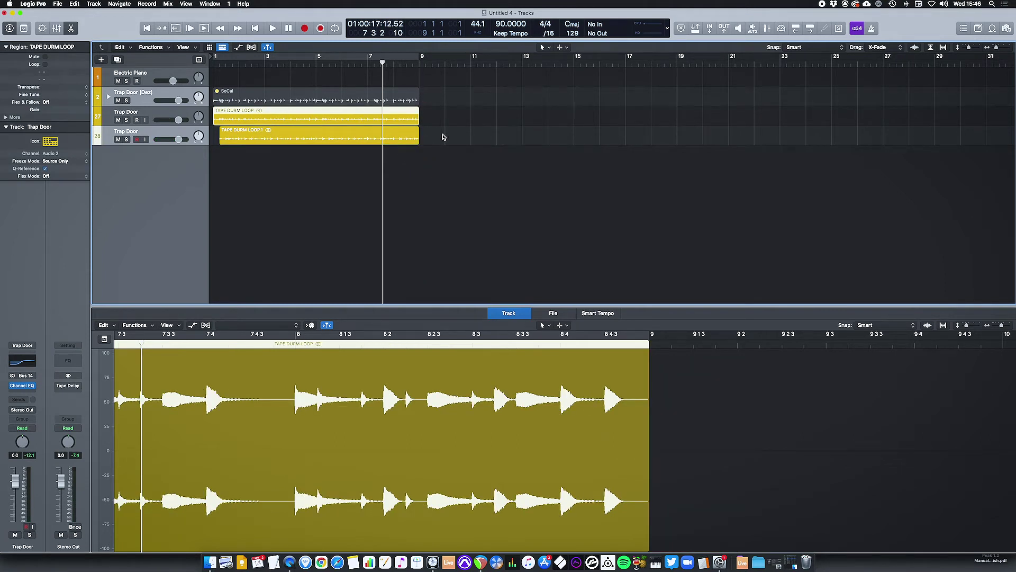
{"action": "key", "text": "l"}
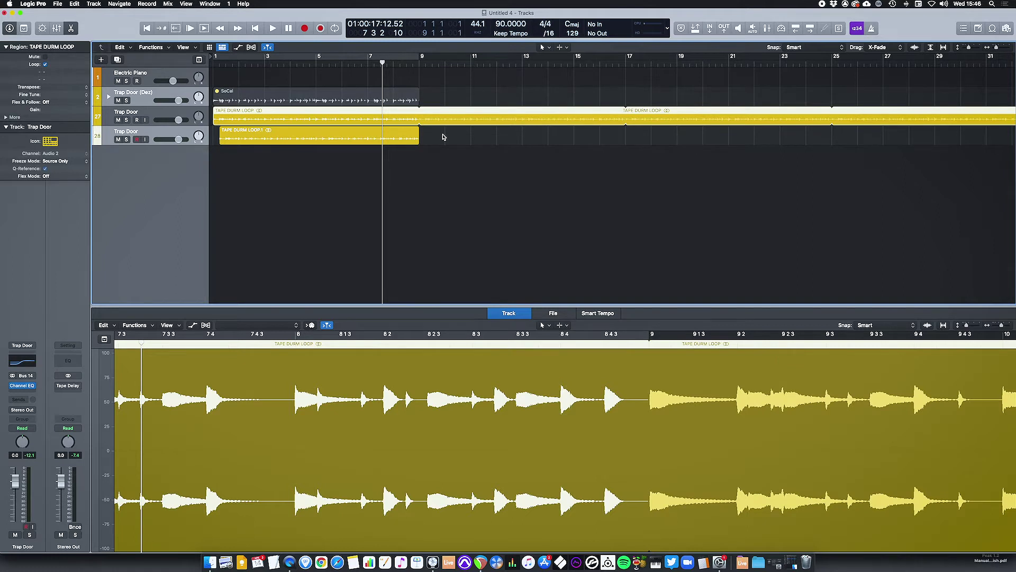
{"action": "left_click", "coordinate": [411, 133]}
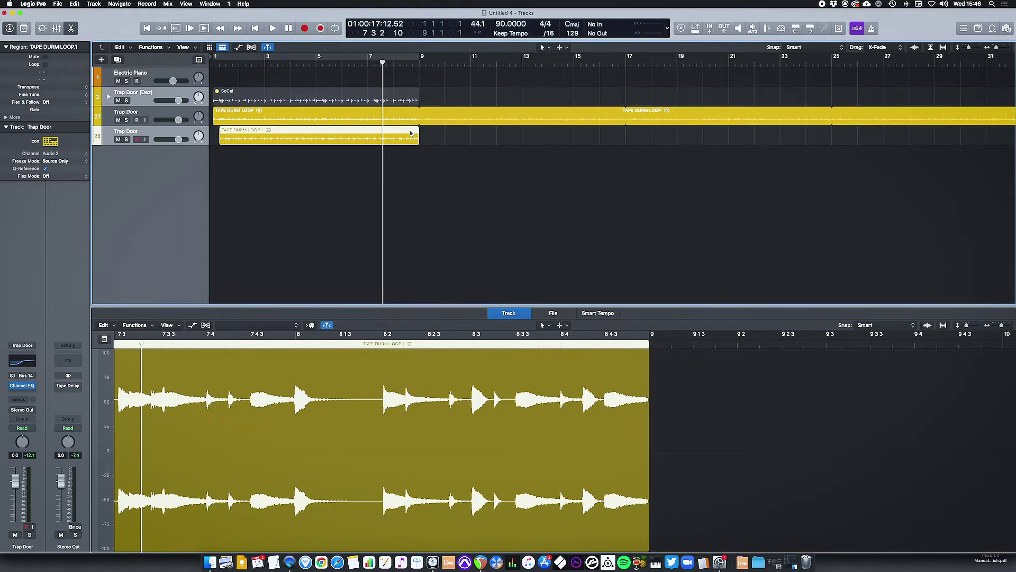
{"action": "key", "text": "l"}
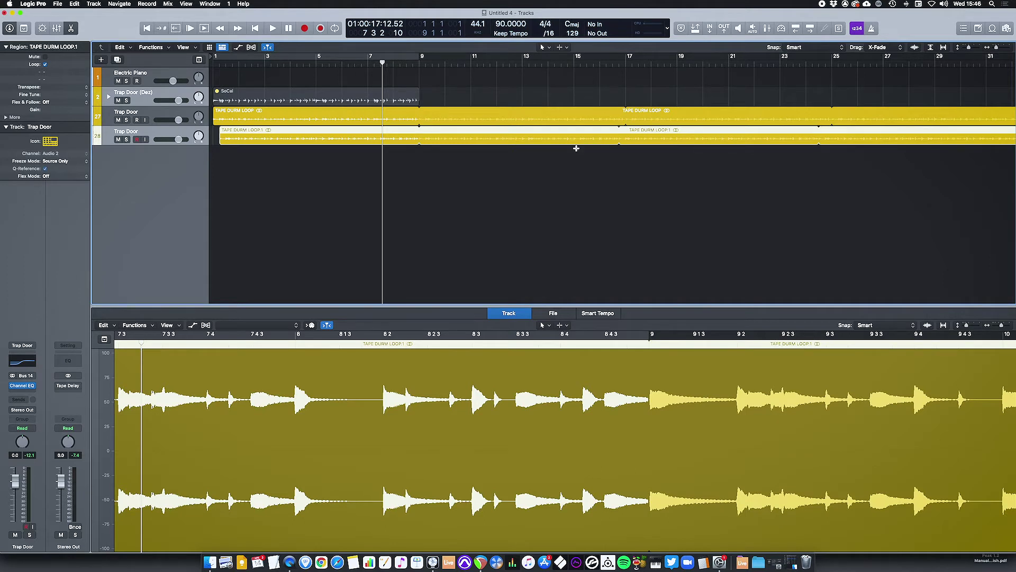
{"action": "key", "text": "super+Left"}
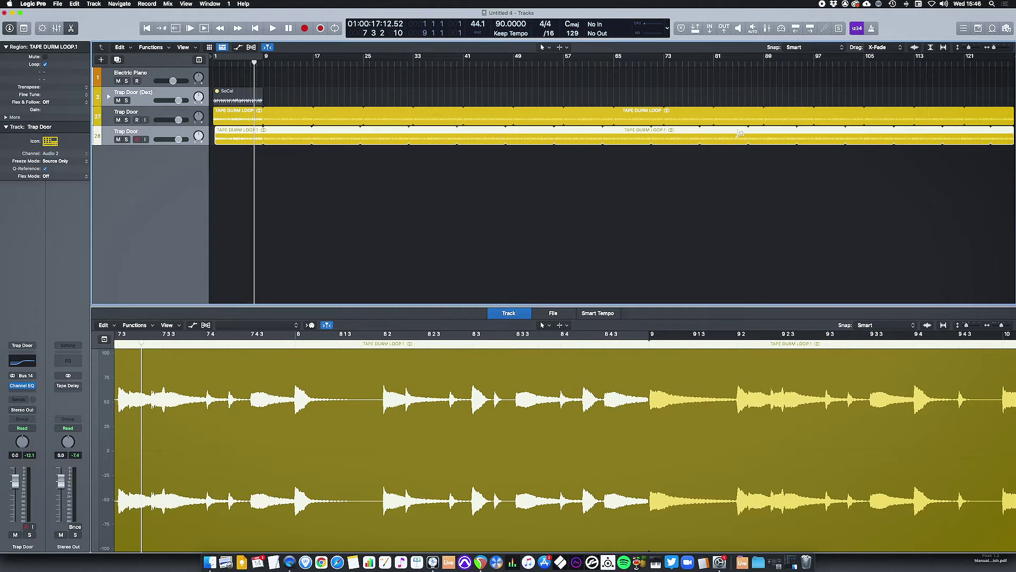
{"action": "left_click", "coordinate": [565, 59]}
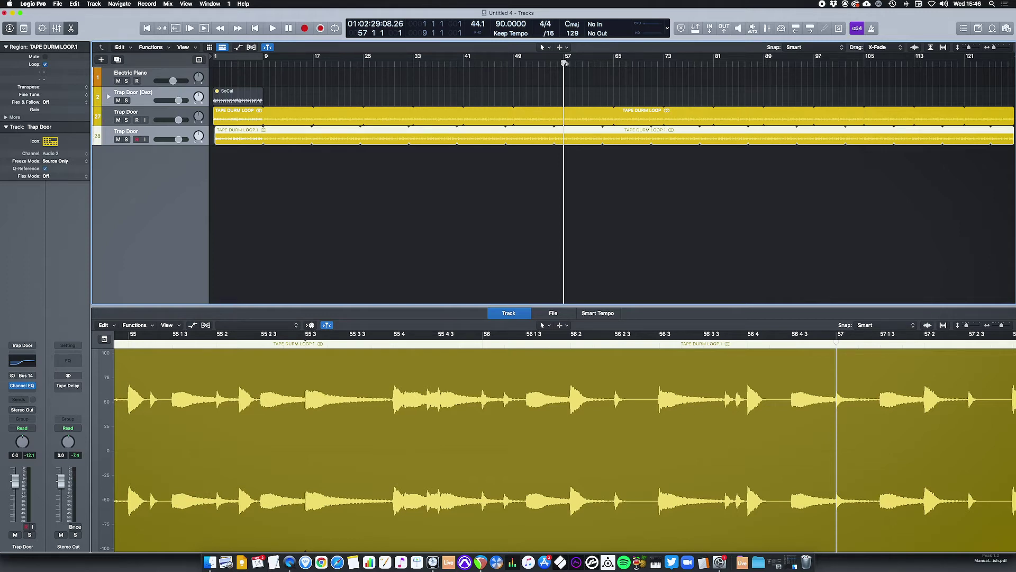
{"action": "key", "text": "space"}
{"action": "left_click", "coordinate": [566, 61]}
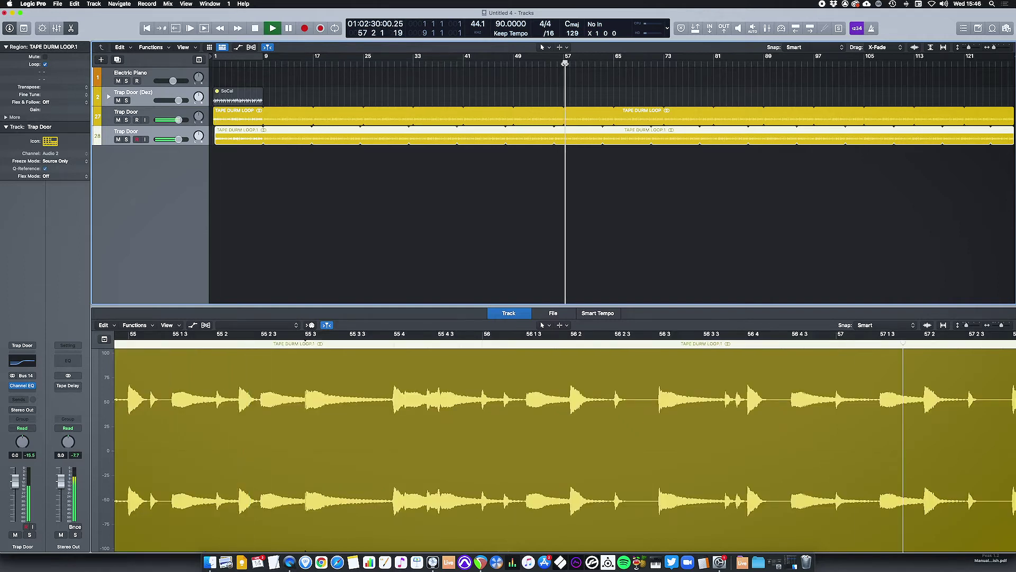
{"action": "left_click", "coordinate": [764, 63]}
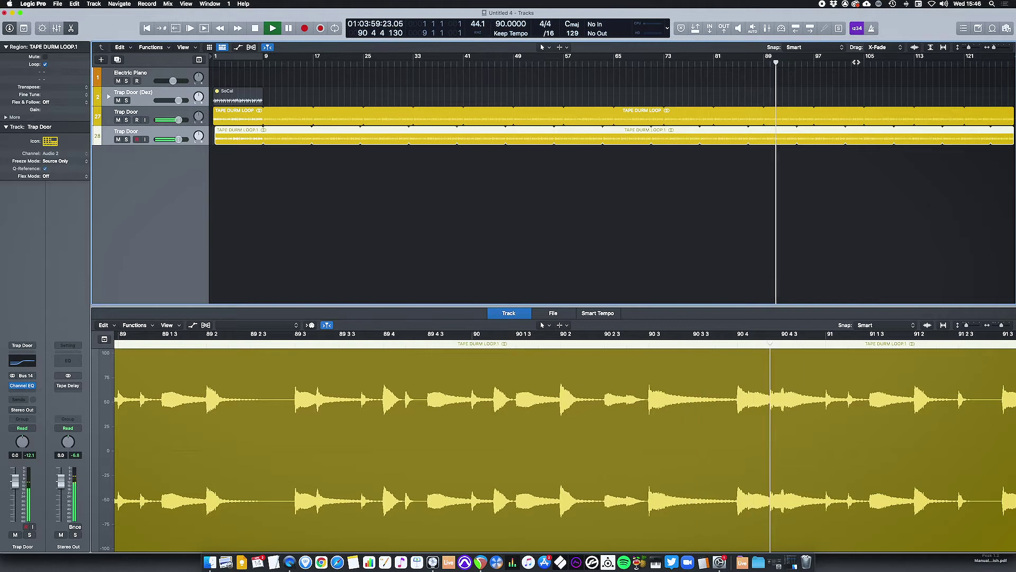
{"action": "scroll", "coordinate": [852, 68], "scroll_direction": "right", "scroll_amount": 1}
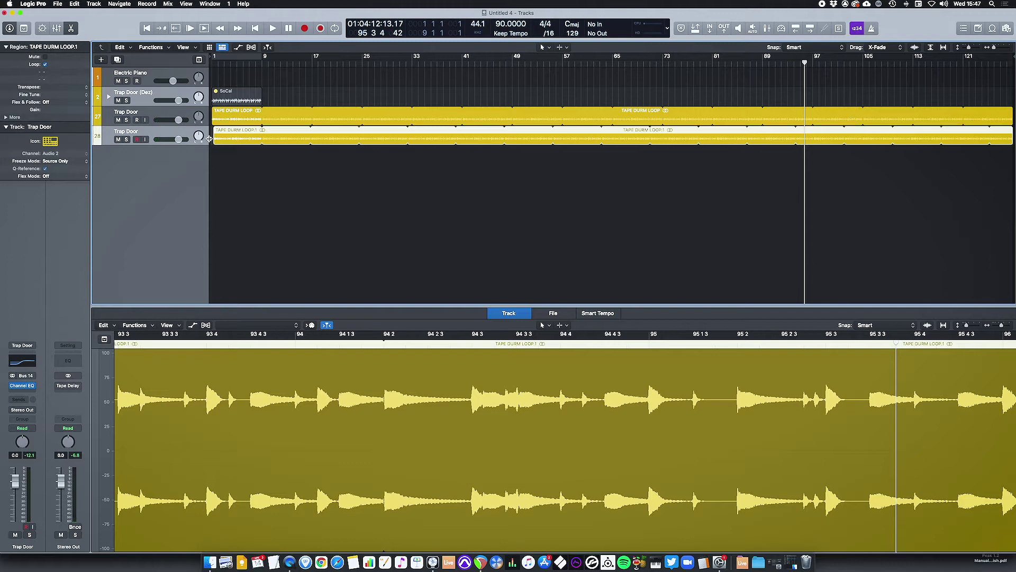
- Duplicate the second Trap Door track and copy TAPE DURM LOOP.1 onto the new track
{"action": "left_click", "coordinate": [168, 136]}
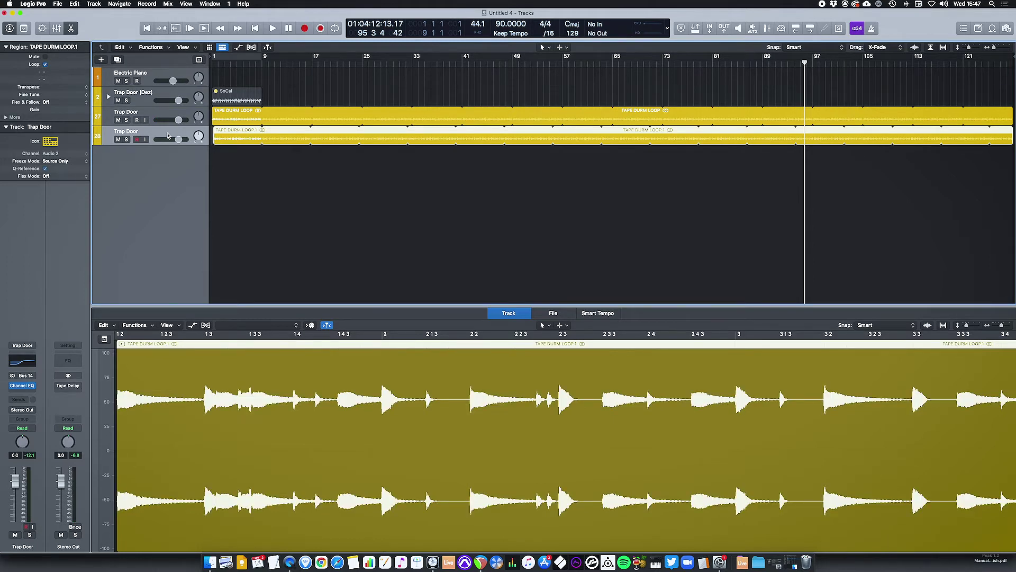
{"action": "key", "text": "super+d"}
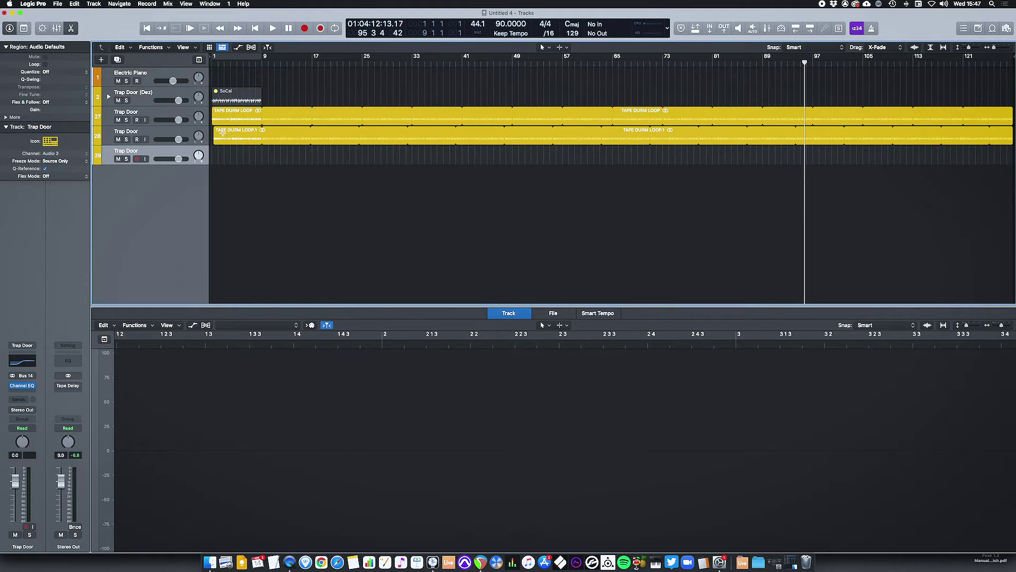
{"action": "scroll", "coordinate": [222, 132], "scroll_direction": "up", "scroll_amount": 5}
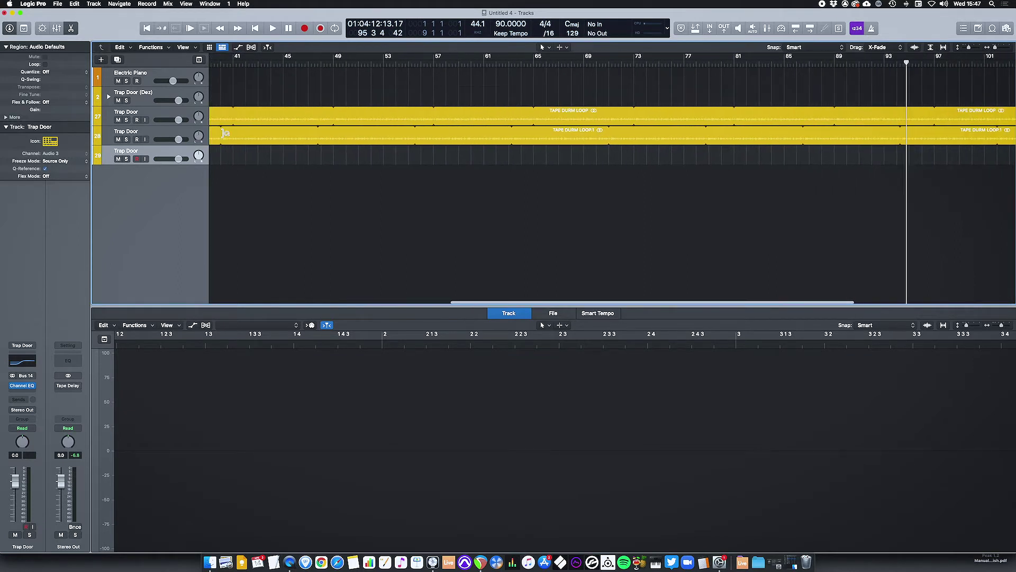
{"action": "scroll", "coordinate": [225, 132], "scroll_direction": "left", "scroll_amount": 10}
{"action": "left_click", "coordinate": [225, 132]}
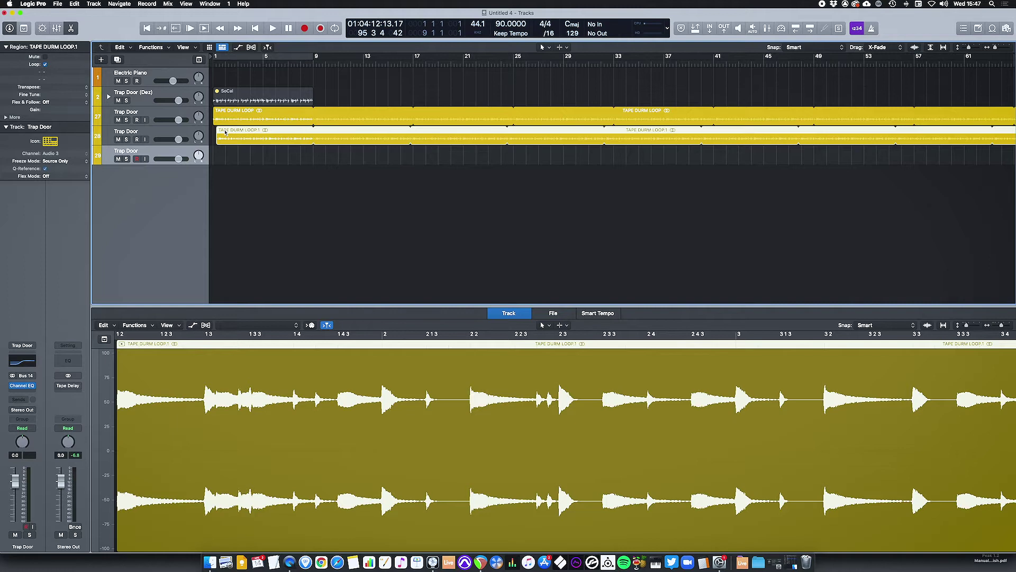
{"action": "left_click_drag", "start_coordinate": [225, 132], "coordinate": [232, 156], "text": "alt"}
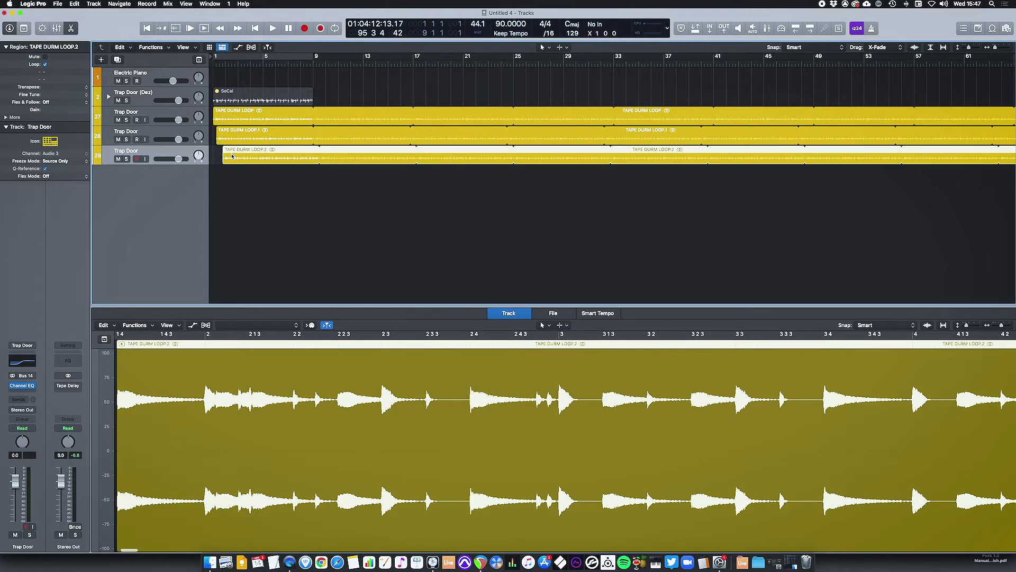
- Shorten the copied region slightly, loop it across the project, and play from later on
{"action": "key", "text": "l"}
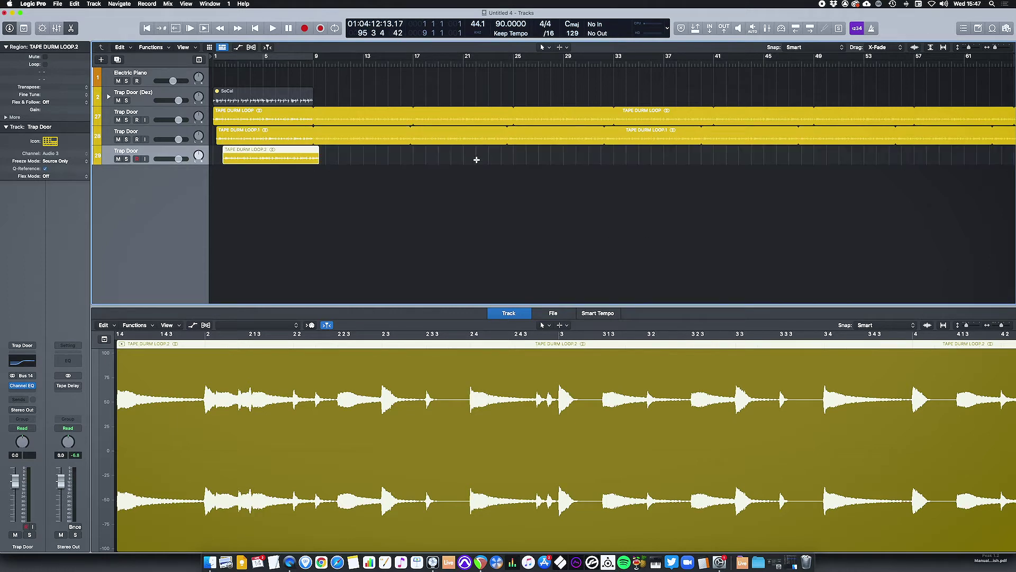
{"action": "left_click_drag", "start_coordinate": [317, 161], "coordinate": [312, 159]}
{"action": "key", "text": "l"}
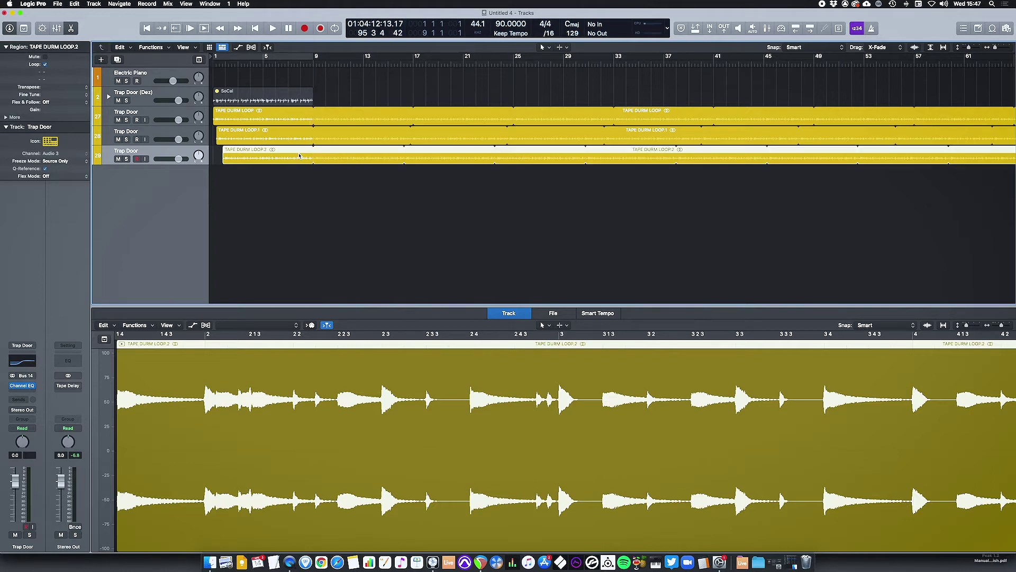
{"action": "left_click", "coordinate": [742, 62]}
{"action": "key", "text": "space"}
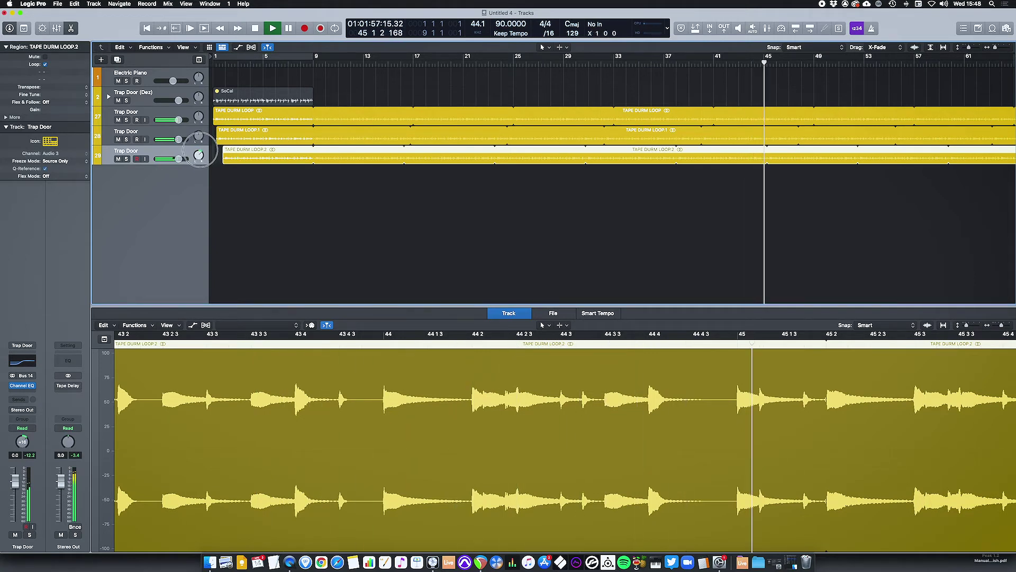
- Pan the third drum loop track to +29 and set a cycle range over bars 49–57
{"action": "mouse_move", "coordinate": [199, 157]}
{"action": "left_mouse_down"}
{"action": "mouse_move", "coordinate": [196, 149]}
{"action": "mouse_move", "coordinate": [199, 161]}
{"action": "left_mouse_up"}
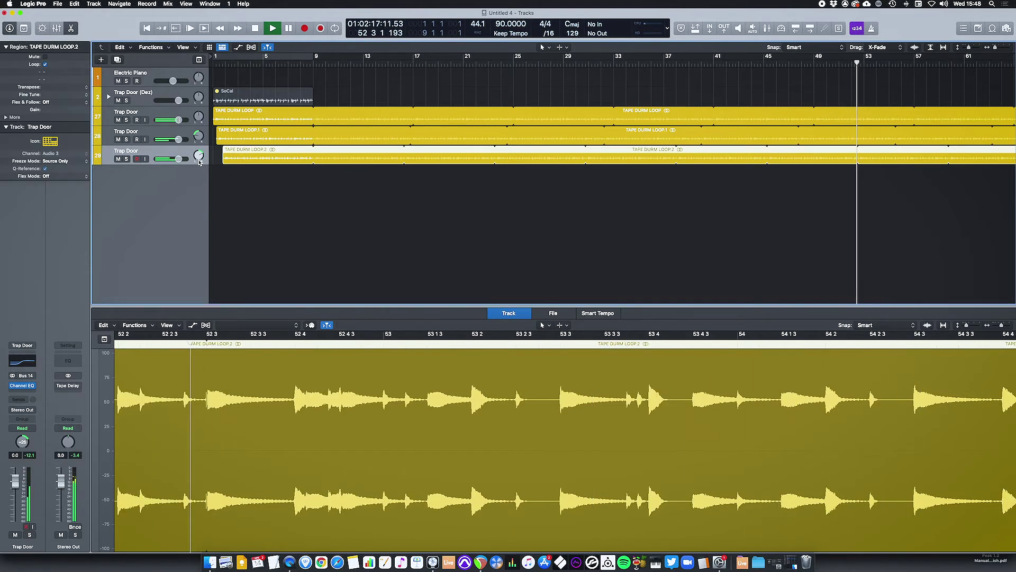
{"action": "key", "text": "space"}
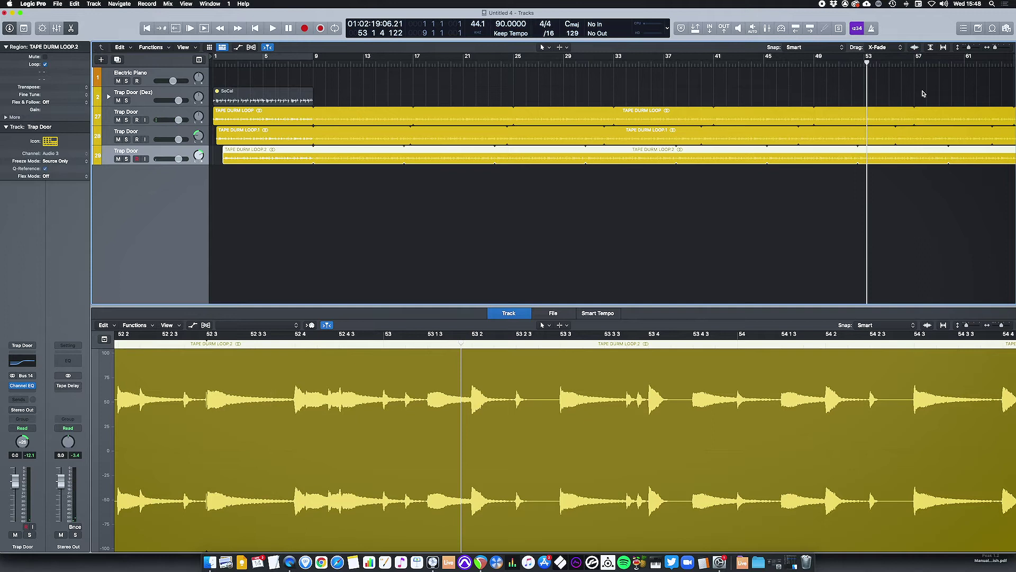
{"action": "left_click", "coordinate": [816, 59]}
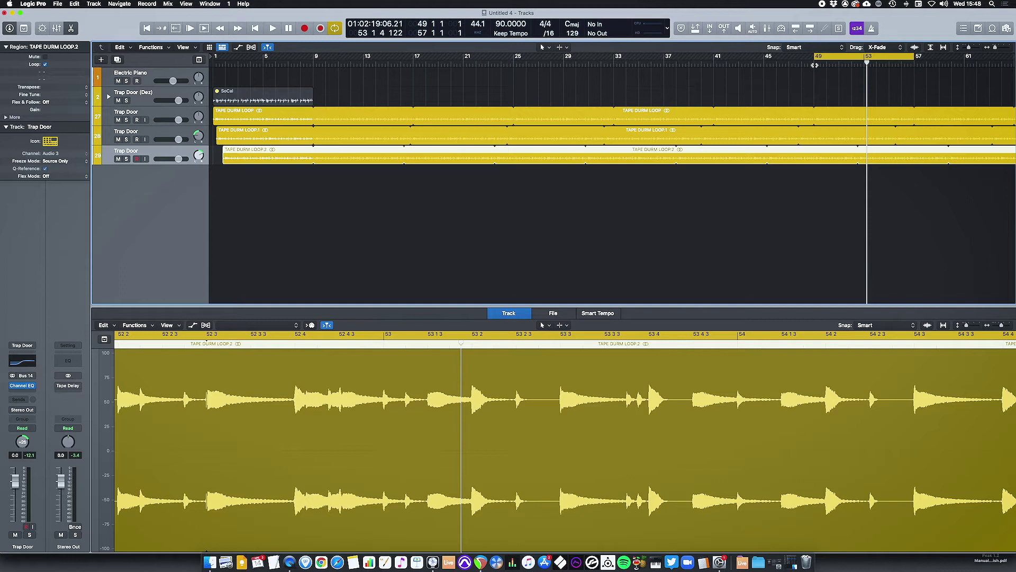
{"action": "left_click", "coordinate": [815, 65]}
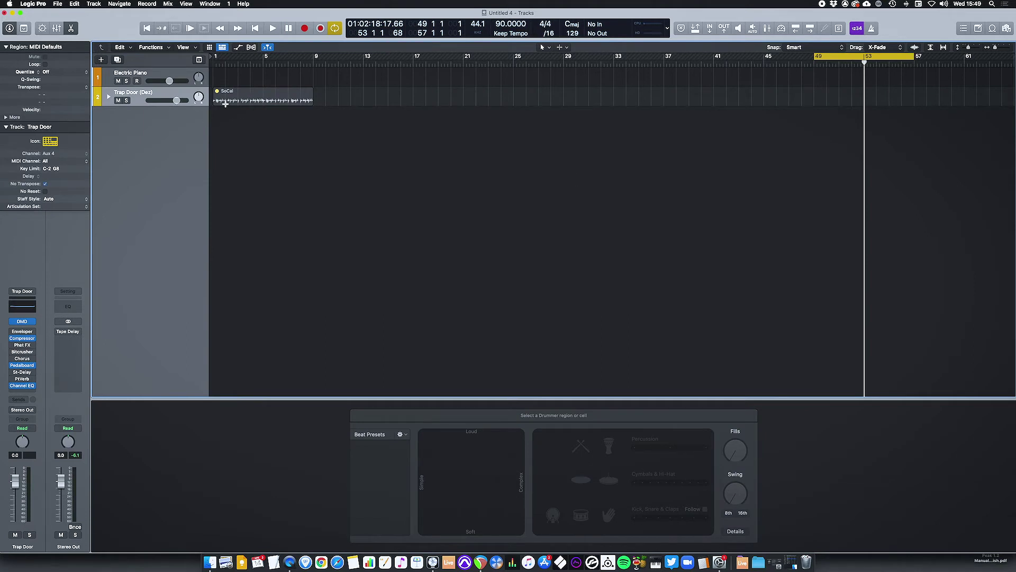
- Unmute the SoCal region and drag a MIDI copy of it onto the Electric Piano track
{"action": "left_click", "coordinate": [260, 96]}
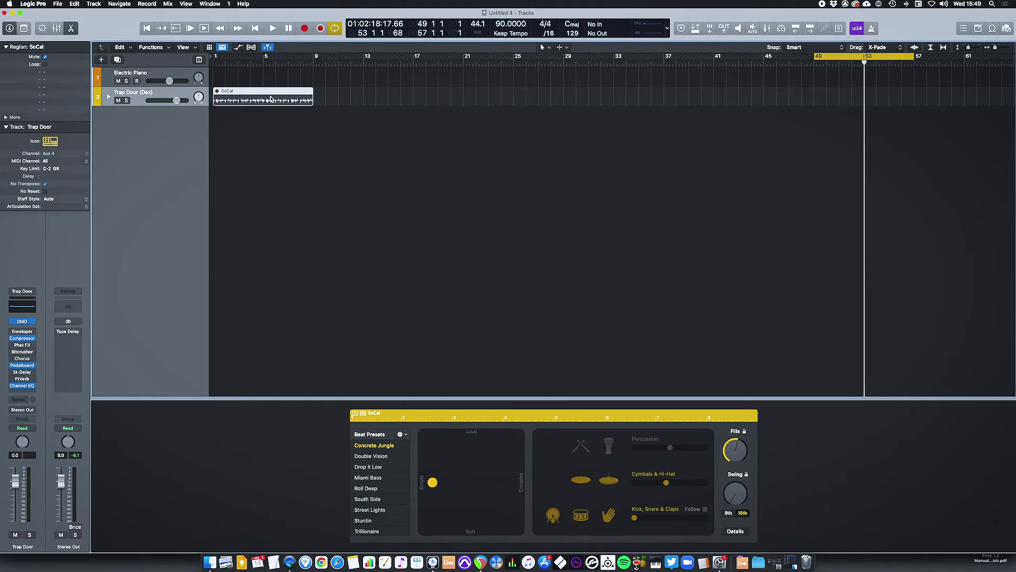
{"action": "key", "text": "m"}
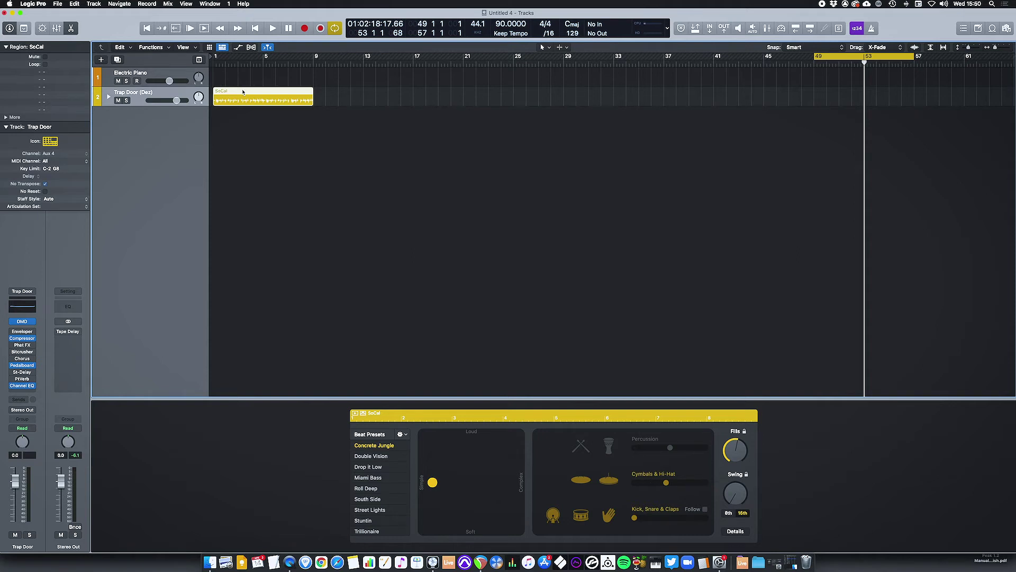
{"action": "left_click_drag", "start_coordinate": [243, 91], "coordinate": [242, 75]}
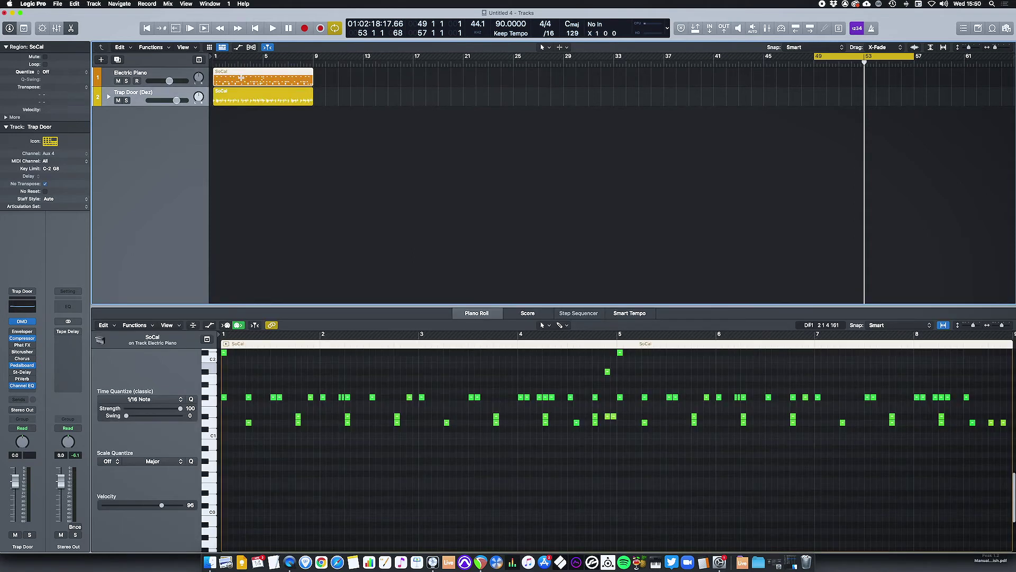
- Turn off cycle mode, play from the start, and mute the Trap Door drummer track
{"action": "scroll", "coordinate": [450, 370], "scroll_direction": "up", "scroll_amount": 3}
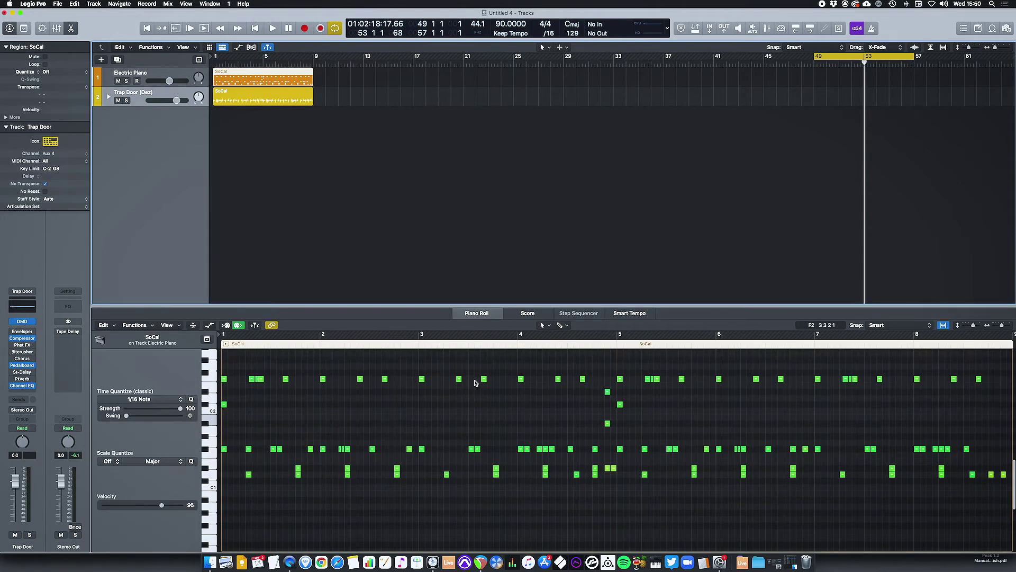
{"action": "scroll", "coordinate": [475, 383], "scroll_direction": "right", "scroll_amount": 1}
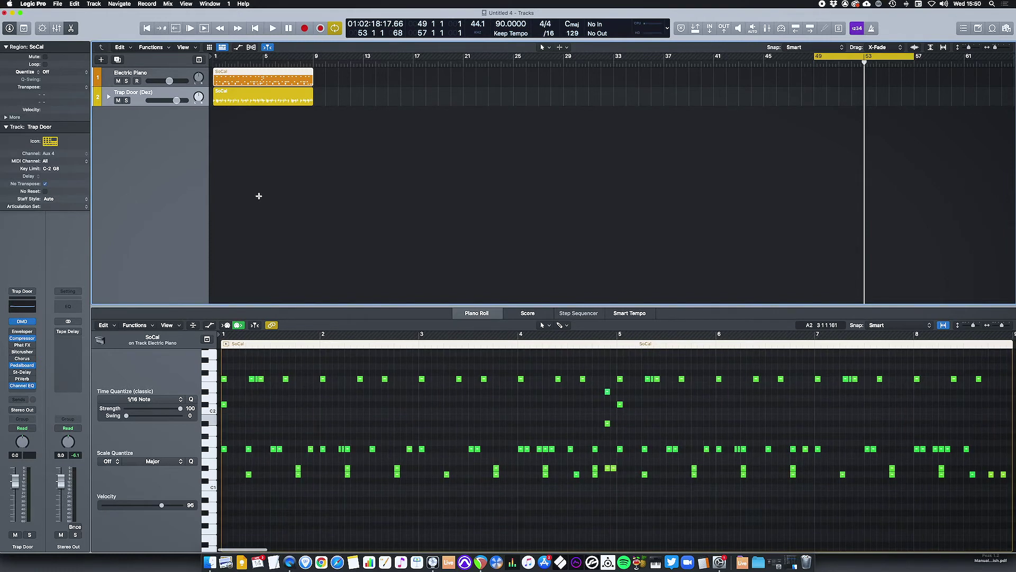
{"action": "left_click", "coordinate": [225, 60]}
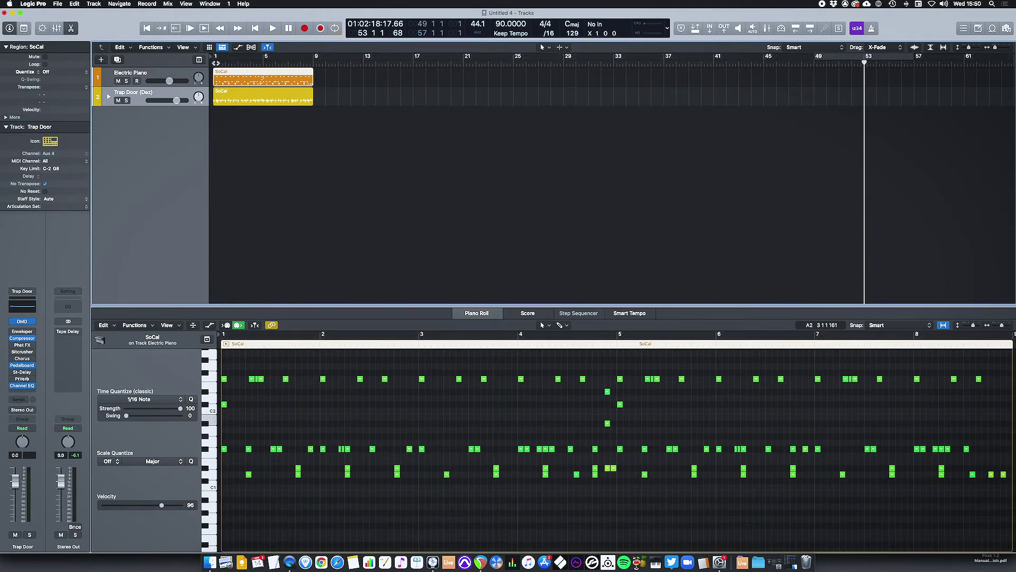
{"action": "key", "text": "Return"}
{"action": "key", "text": "space"}
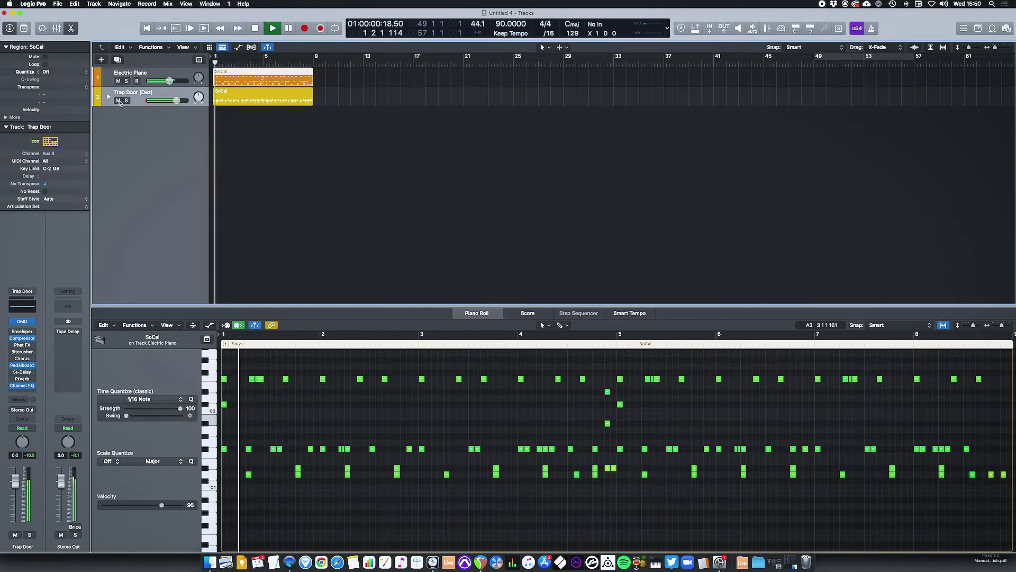
{"action": "left_click", "coordinate": [119, 101]}
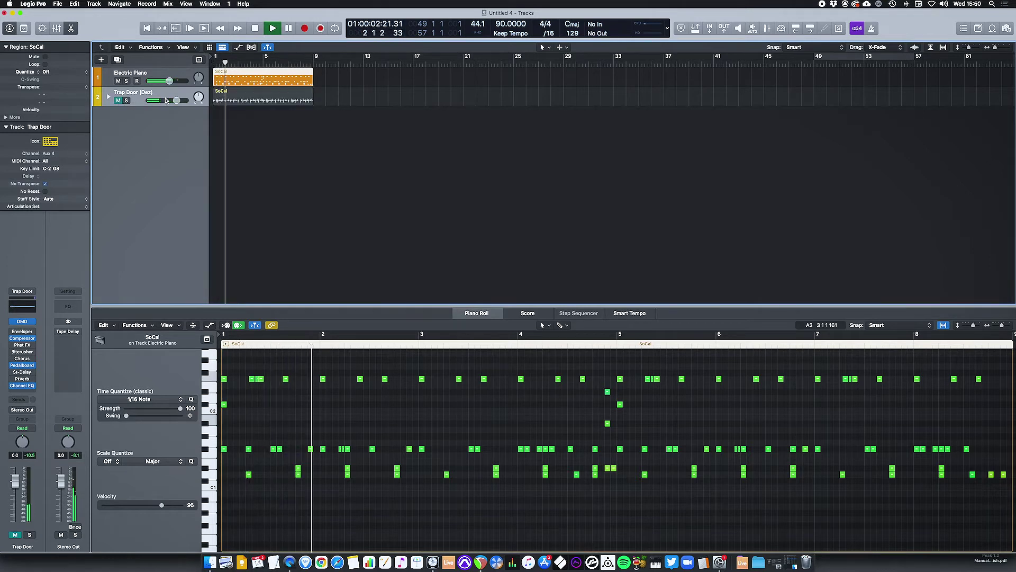
{"action": "key", "text": "space"}
- Load Drum Kit Designer (Stereo) as the Electric Piano track's instrument
{"action": "left_click", "coordinate": [138, 73]}
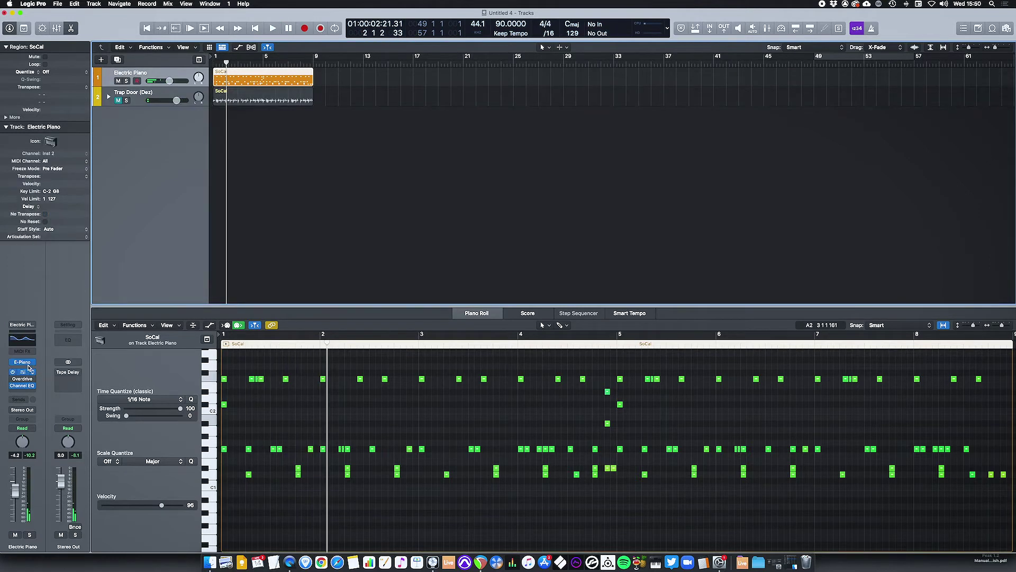
{"action": "left_click", "coordinate": [33, 362]}
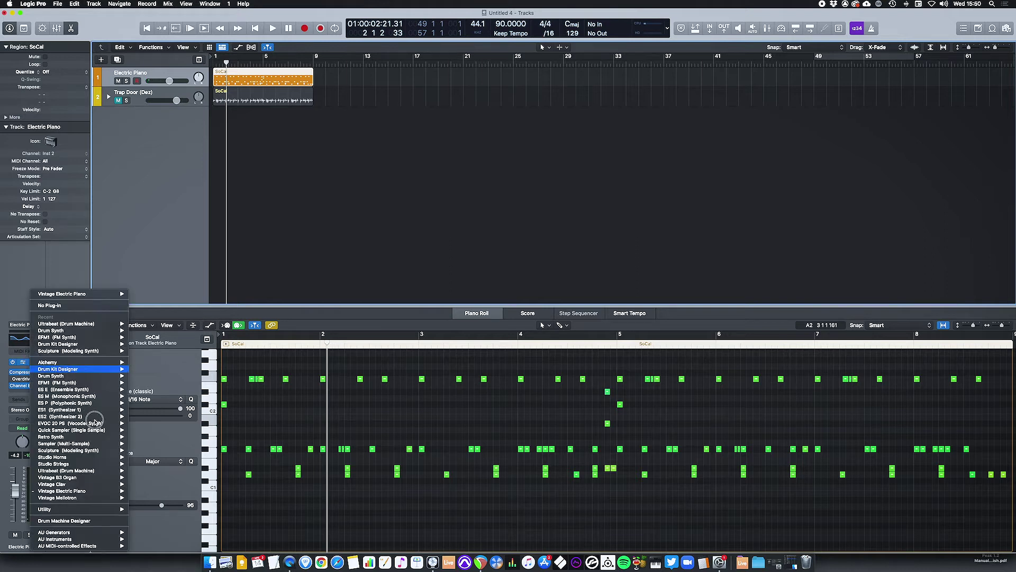
{"action": "mouse_move", "coordinate": [106, 369]}
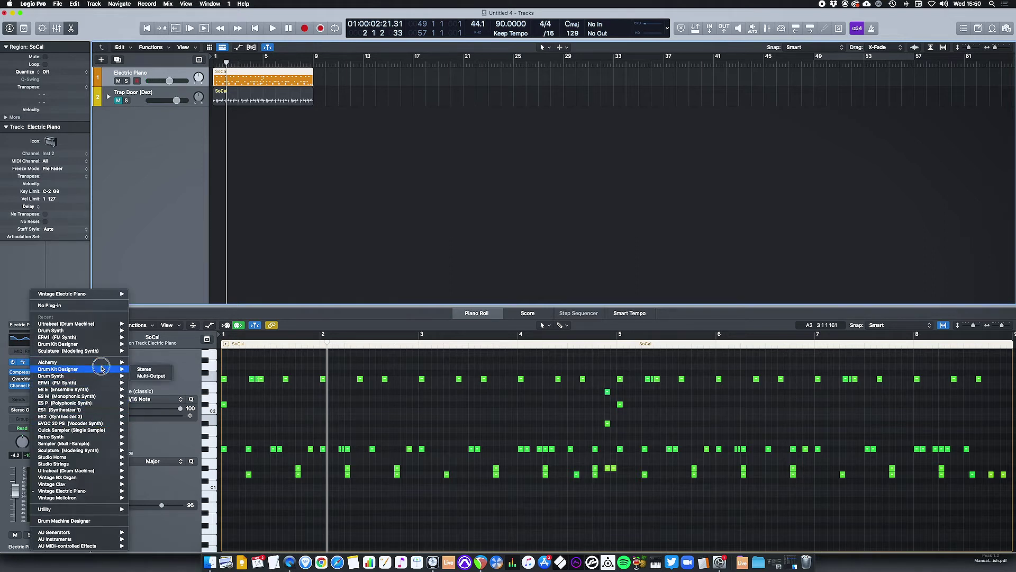
{"action": "left_click", "coordinate": [152, 373]}
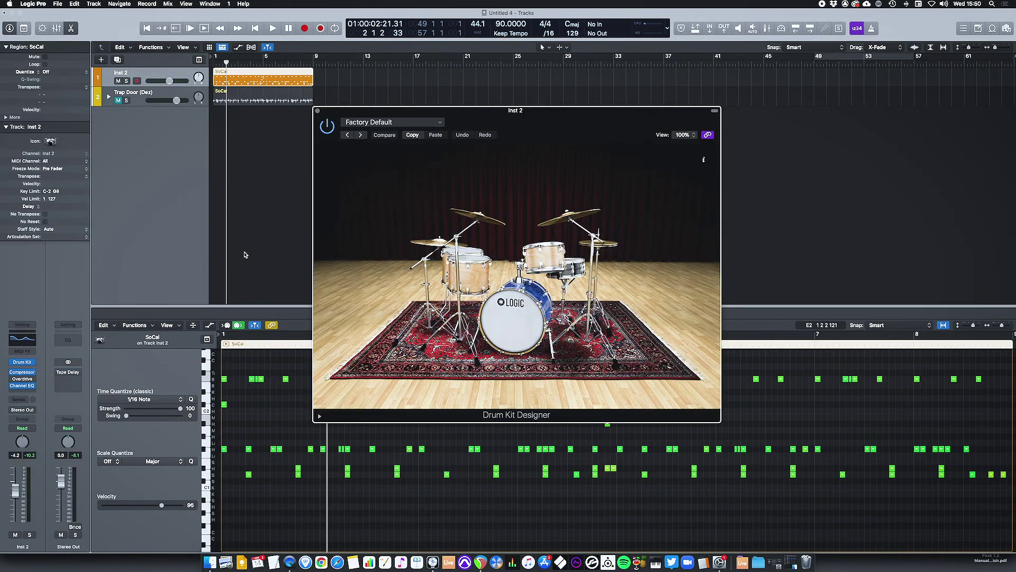
- Load the Electronic Drum Kit 'Analog Circuits' patch and play the pattern from the start
{"action": "key", "text": "y"}
{"action": "left_click", "coordinate": [62, 204]}
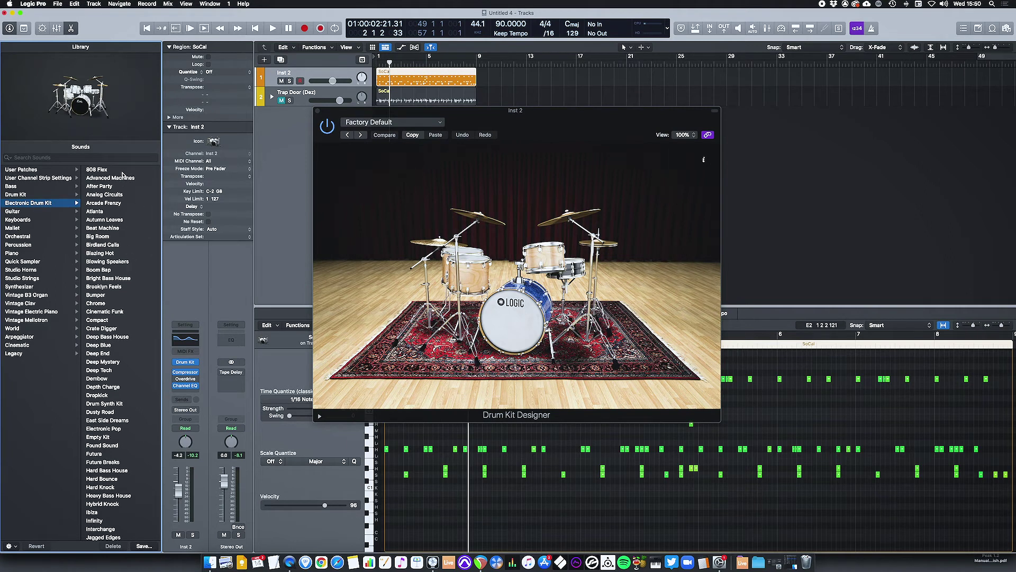
{"action": "left_click", "coordinate": [124, 194]}
{"action": "left_click", "coordinate": [319, 113]}
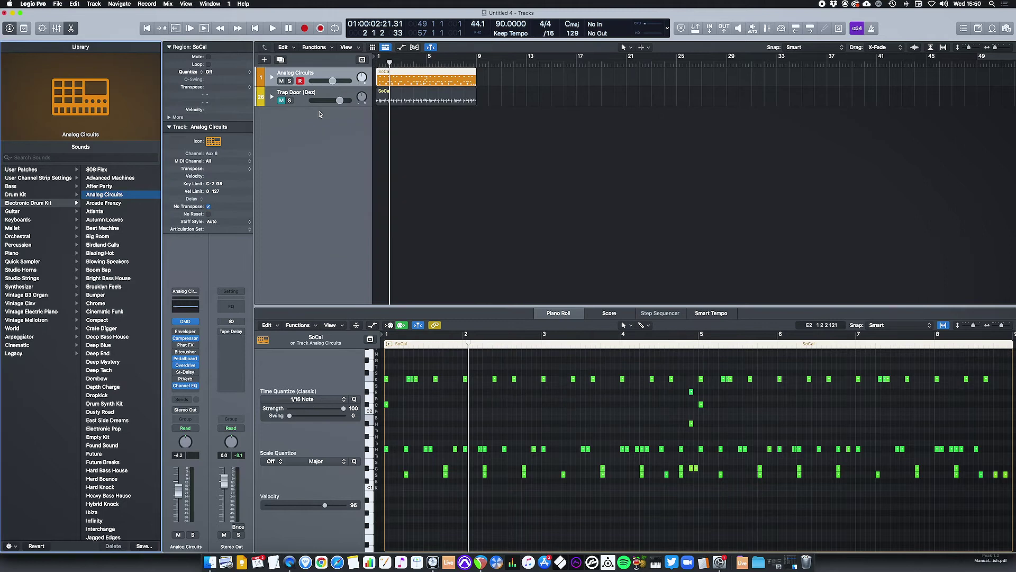
{"action": "key", "text": "Return"}
{"action": "key", "text": "space"}
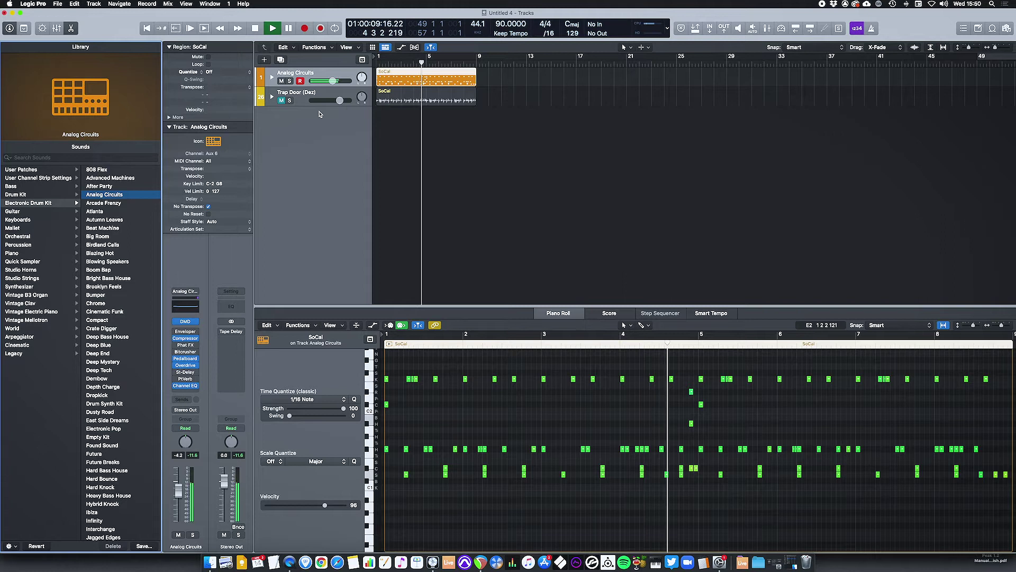
- Add a duplicate Analog Circuits track and copy the SoCal region onto it slightly later
{"action": "key", "text": "super+d"}
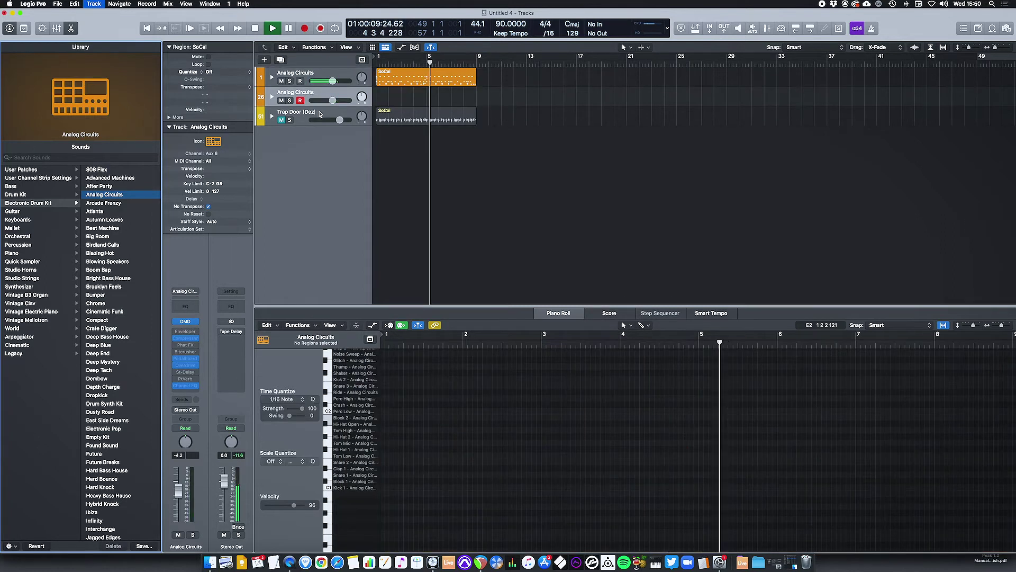
{"action": "left_click", "coordinate": [331, 95]}
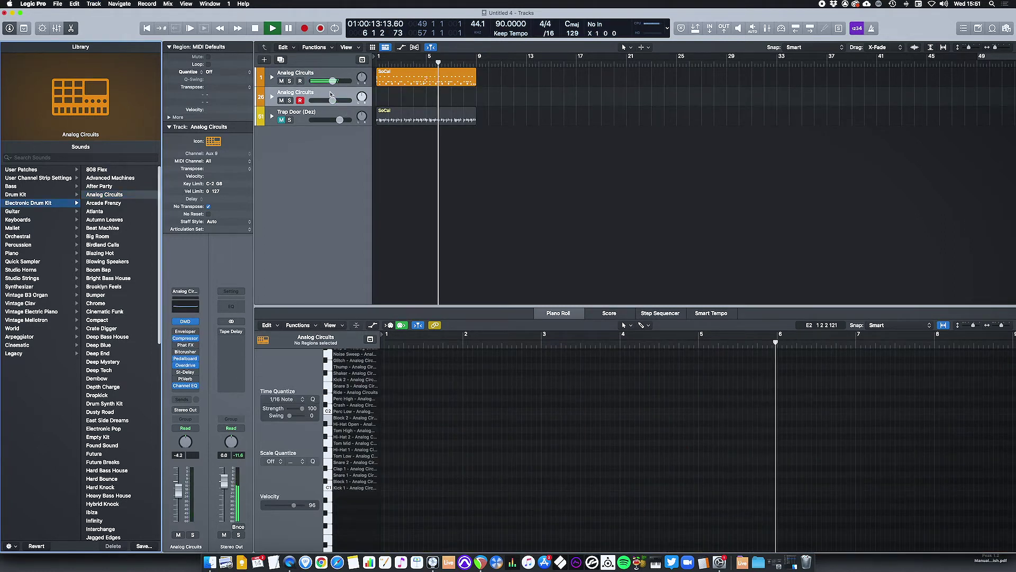
{"action": "left_click", "coordinate": [397, 84]}
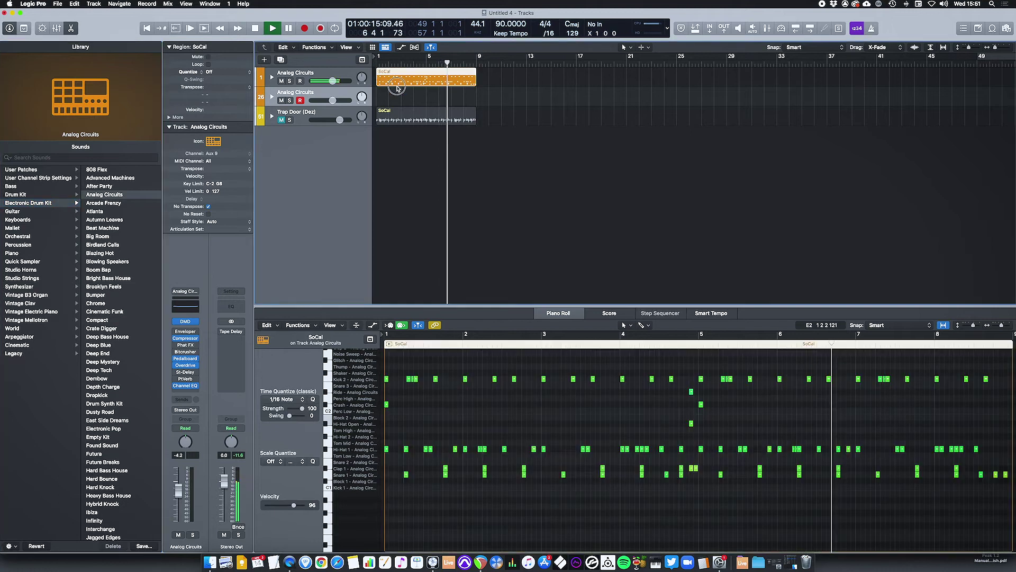
{"action": "left_click_drag", "start_coordinate": [398, 88], "coordinate": [403, 97]}
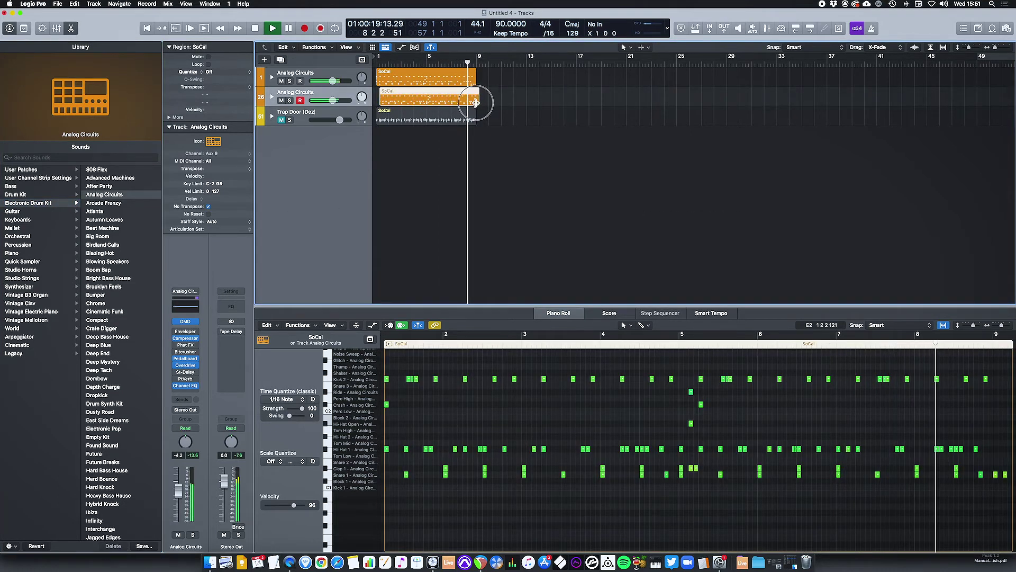
- Trim the copy to end at bar 9 and give the second track the 808 Flex kit
{"action": "left_click_drag", "start_coordinate": [476, 102], "coordinate": [477, 101]}
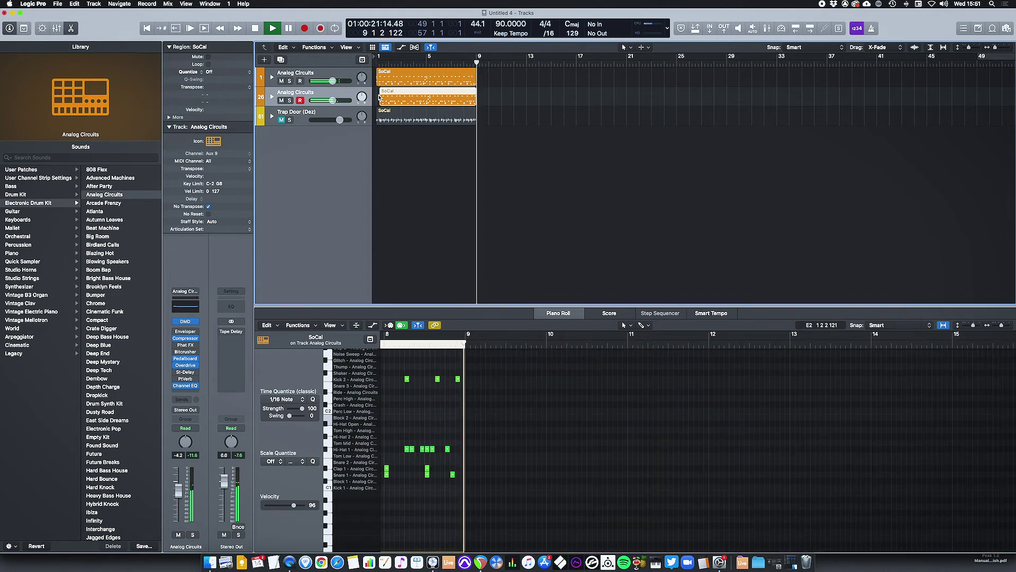
{"action": "key", "text": "space"}
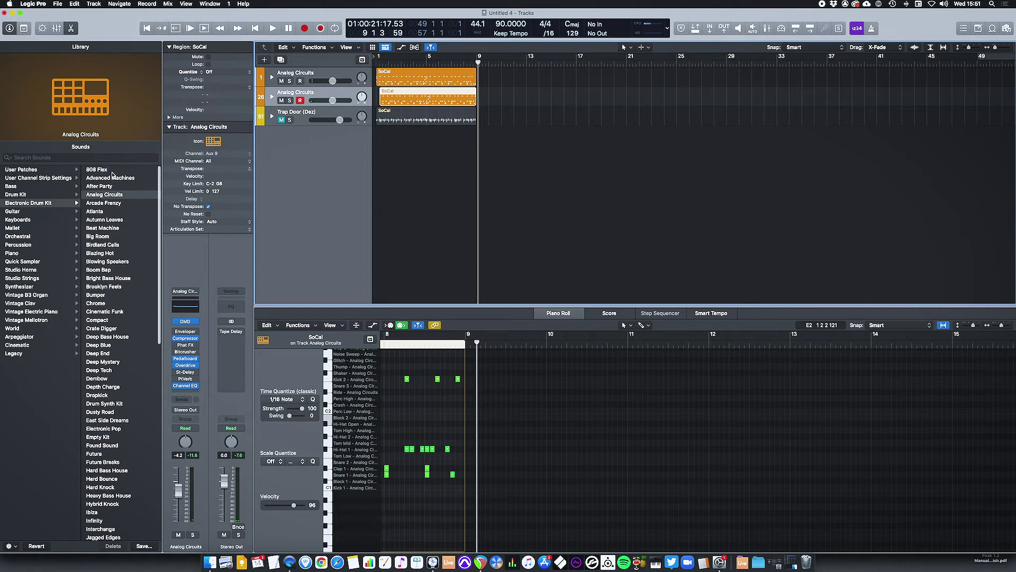
{"action": "left_click", "coordinate": [111, 170]}
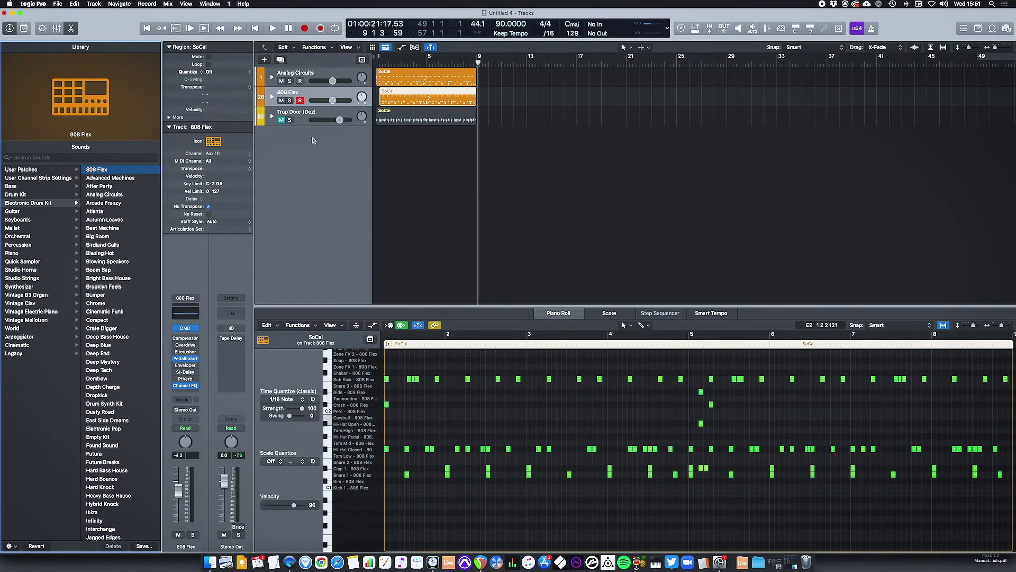
- Duplicate the drum track and copy the SoCal region onto it, offset further
{"action": "key", "text": "super+d"}
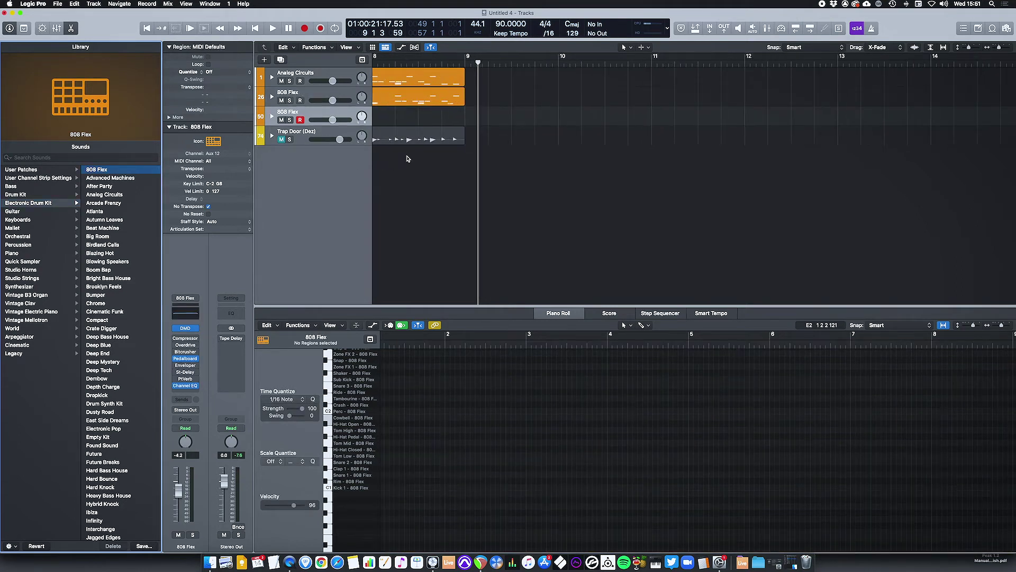
{"action": "key", "text": "super+Right"}
{"action": "key", "text": "super+Right"}
{"action": "key", "text": "super+Right"}
{"action": "scroll", "coordinate": [419, 122], "scroll_direction": "right", "scroll_amount": 2}
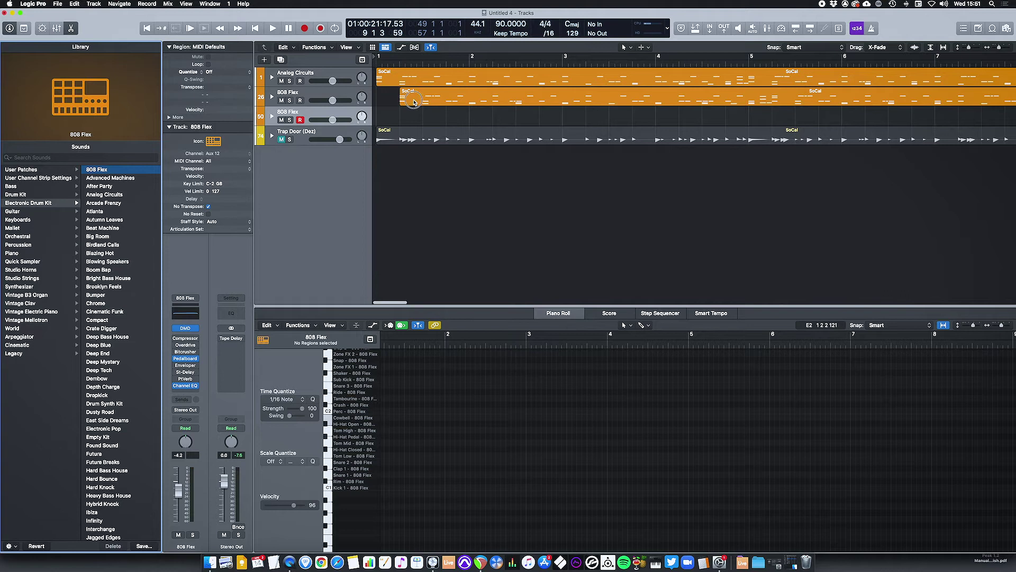
{"action": "left_click_drag", "start_coordinate": [414, 102], "coordinate": [423, 111]}
- Trim the new SoCal copy to end at bar 9 and zoom back out
{"action": "key", "text": "period"}
{"action": "key", "text": "period"}
{"action": "key", "text": "period"}
{"action": "key", "text": "period"}
{"action": "key", "text": "period"}
{"action": "key", "text": "period"}
{"action": "key", "text": "period"}
{"action": "key", "text": "period"}
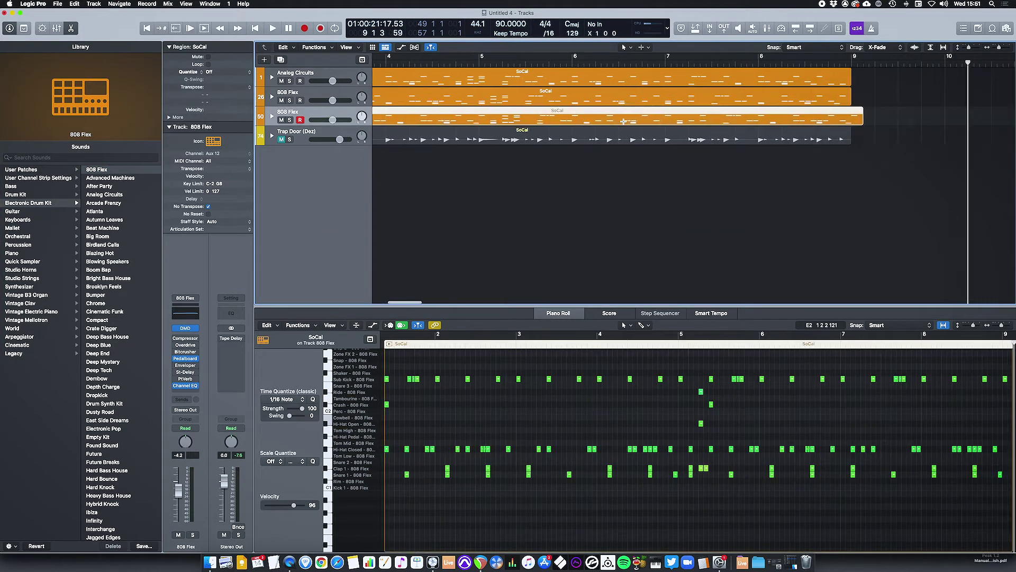
{"action": "left_click_drag", "start_coordinate": [536, 122], "coordinate": [525, 122]}
{"action": "scroll", "coordinate": [540, 122], "scroll_direction": "left", "scroll_amount": 5}
{"action": "key", "text": "super+Left"}
{"action": "key", "text": "super+Left"}
{"action": "key", "text": "super+Left"}
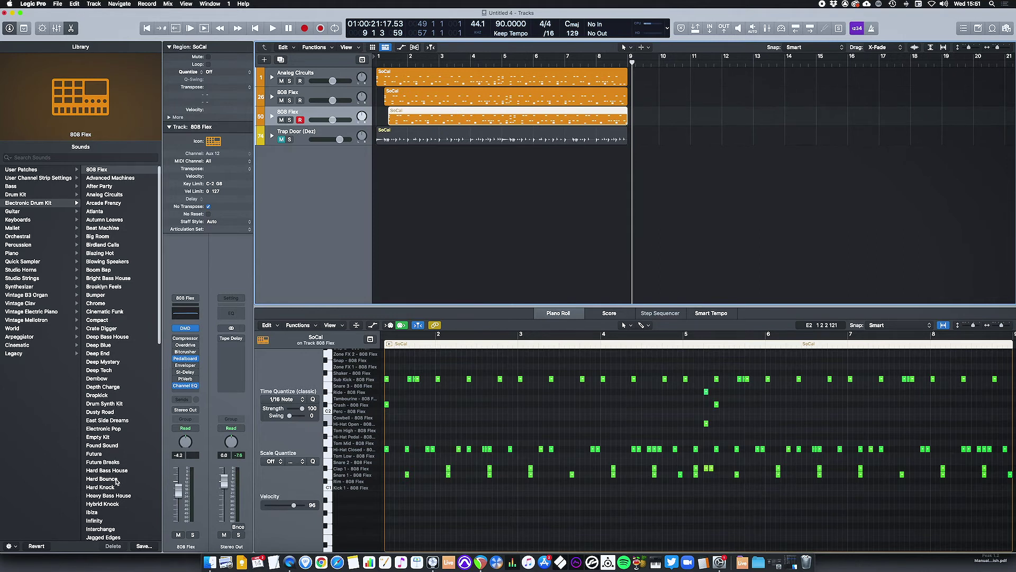
{"action": "scroll", "coordinate": [130, 465], "scroll_direction": "down", "scroll_amount": 10}
- Load the Roland CR-78 kit on the third track and play from the project start
{"action": "left_click", "coordinate": [131, 352]}
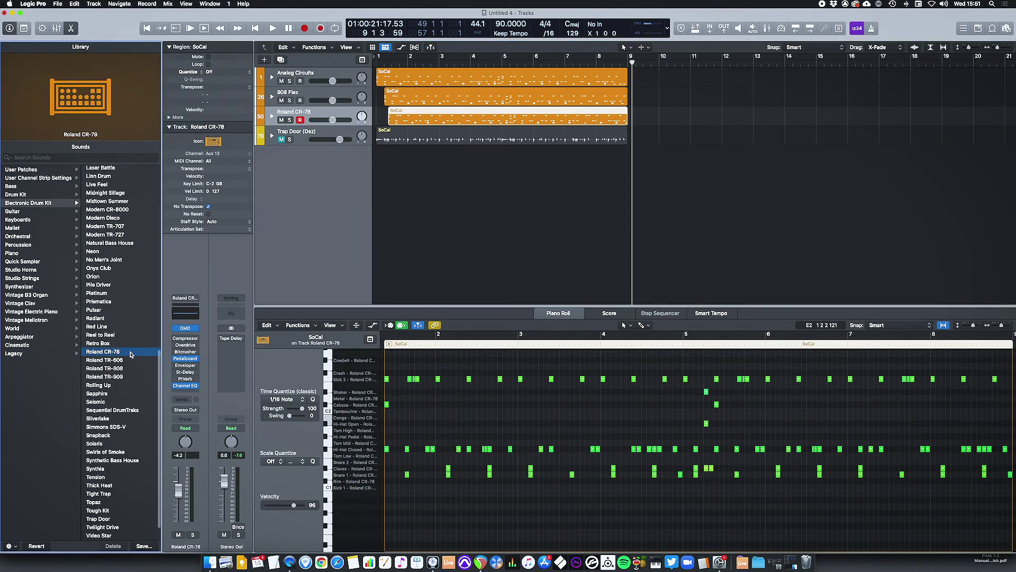
{"action": "key", "text": "Return"}
{"action": "key", "text": "space"}
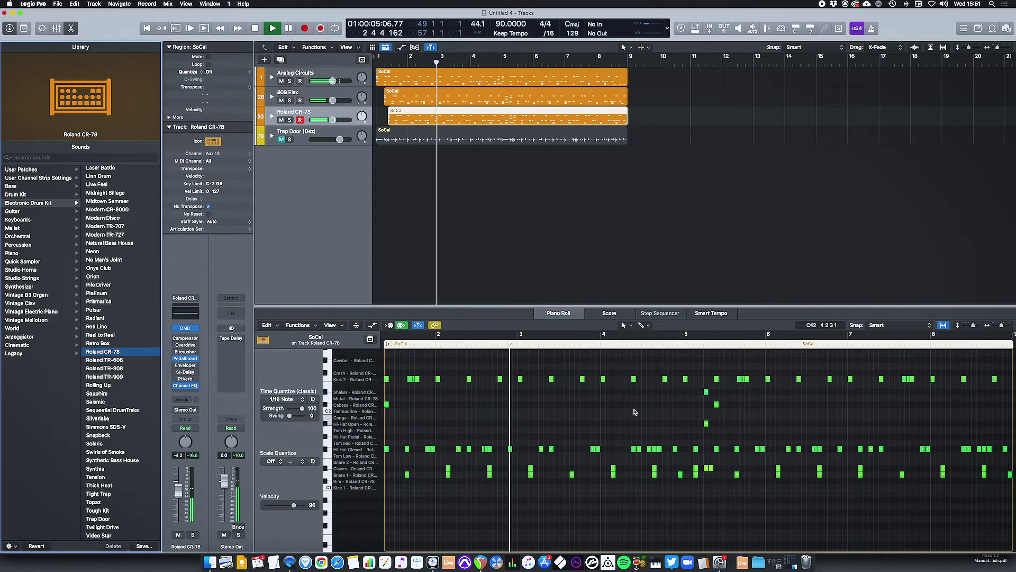
- Select all three SoCal drum regions together
{"action": "scroll", "coordinate": [838, 488], "scroll_direction": "up", "scroll_amount": 8}
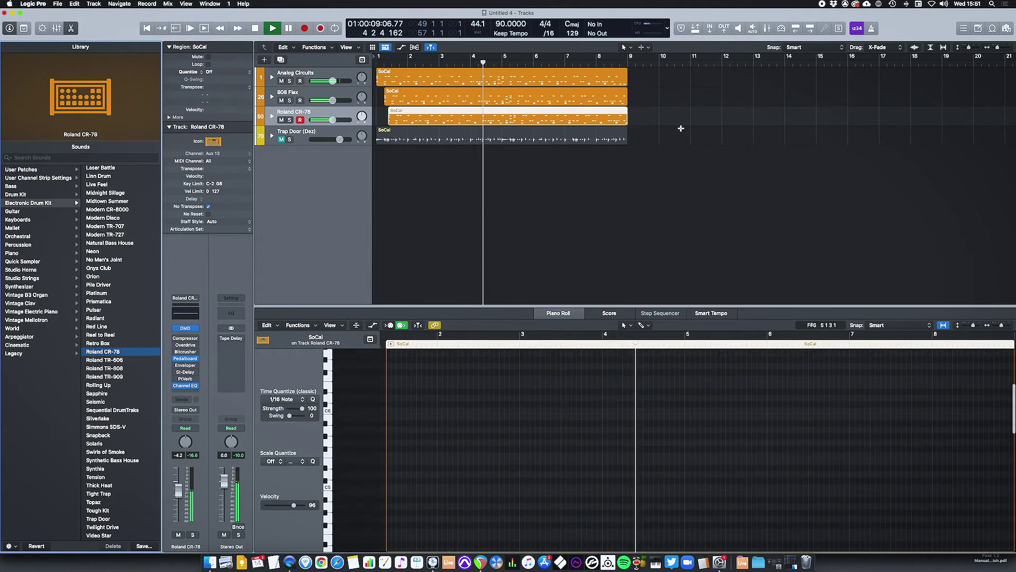
{"action": "scroll", "coordinate": [838, 489], "scroll_direction": "up", "scroll_amount": 5}
{"action": "left_click_drag", "start_coordinate": [671, 121], "coordinate": [634, 90]}
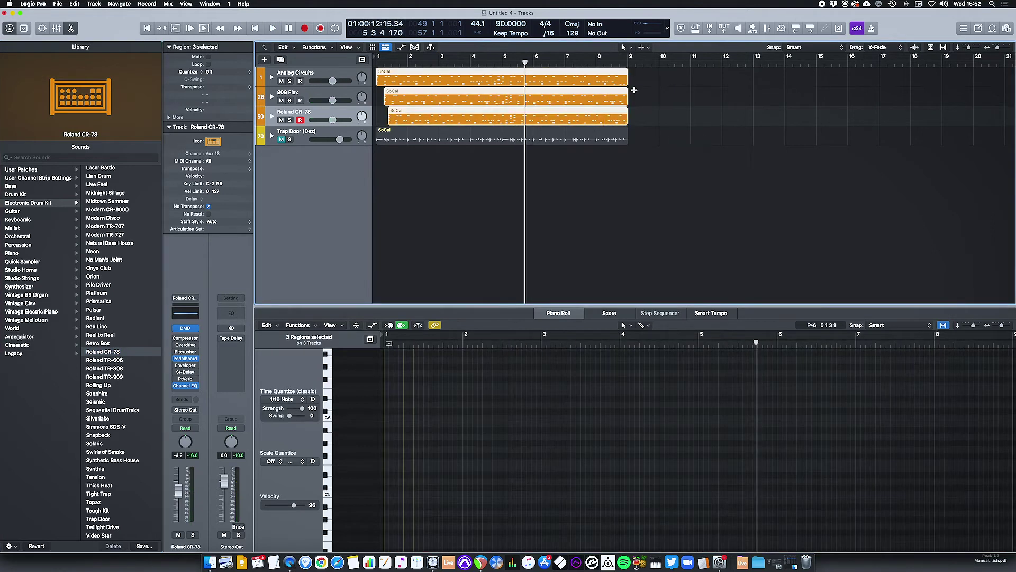
- Loop the three selected SoCal regions and play from bar 31
{"action": "key", "text": "l"}
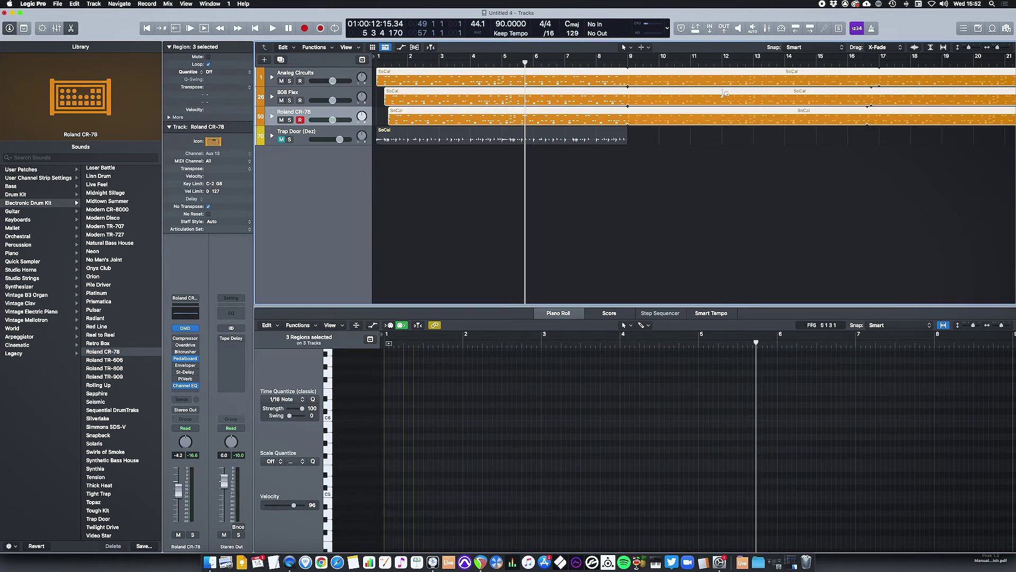
{"action": "scroll", "coordinate": [740, 93], "scroll_direction": "right", "scroll_amount": 10}
{"action": "scroll", "coordinate": [952, 120], "scroll_direction": "right", "scroll_amount": 4}
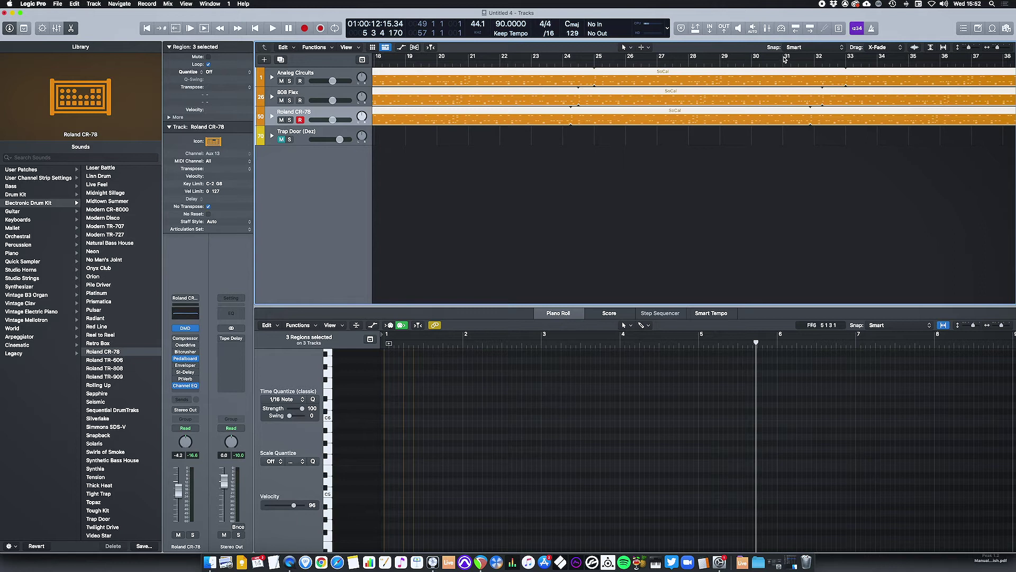
{"action": "double_click", "coordinate": [785, 62]}
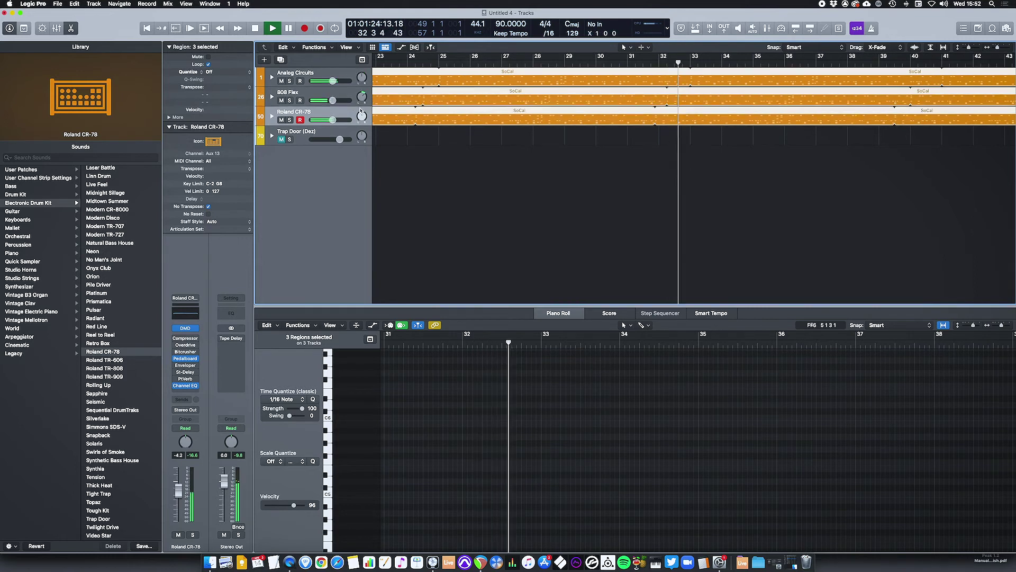
- Pan Roland CR-78 left and reset all three drum track volumes to 0 dB
{"action": "left_click_drag", "start_coordinate": [362, 116], "coordinate": [357, 125]}
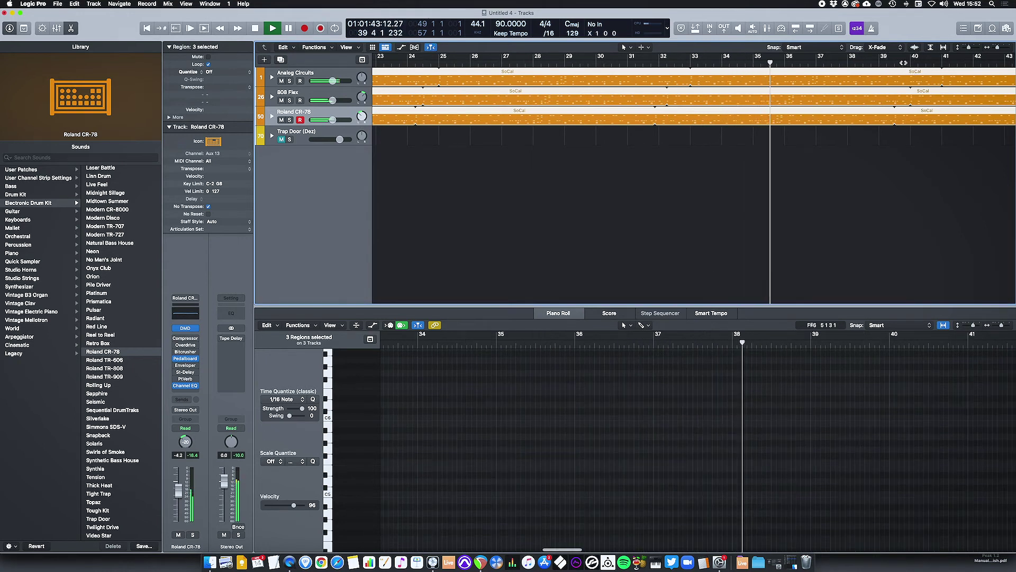
{"action": "left_click", "coordinate": [904, 63]}
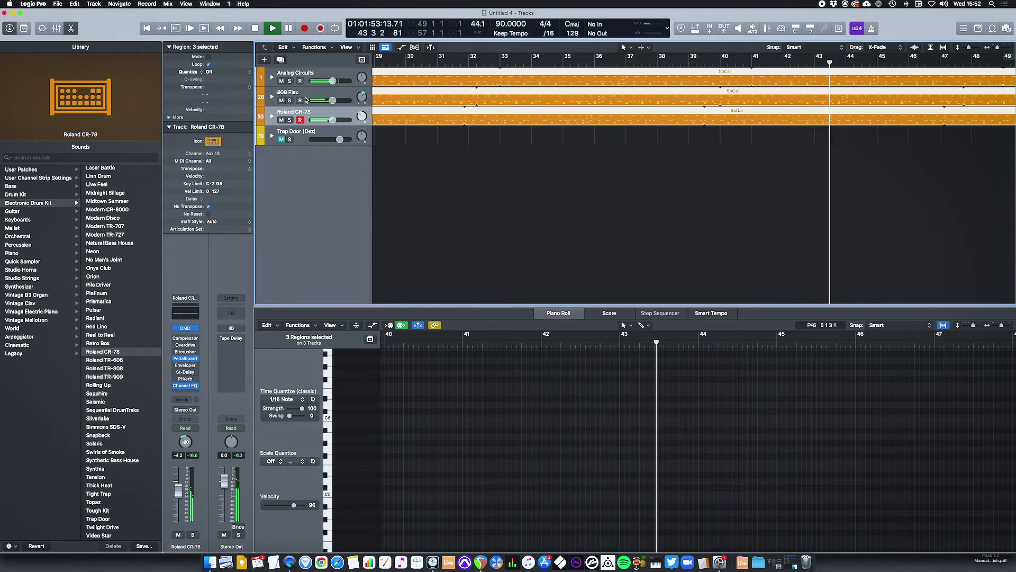
{"action": "left_click_drag", "start_coordinate": [331, 80], "coordinate": [322, 81]}
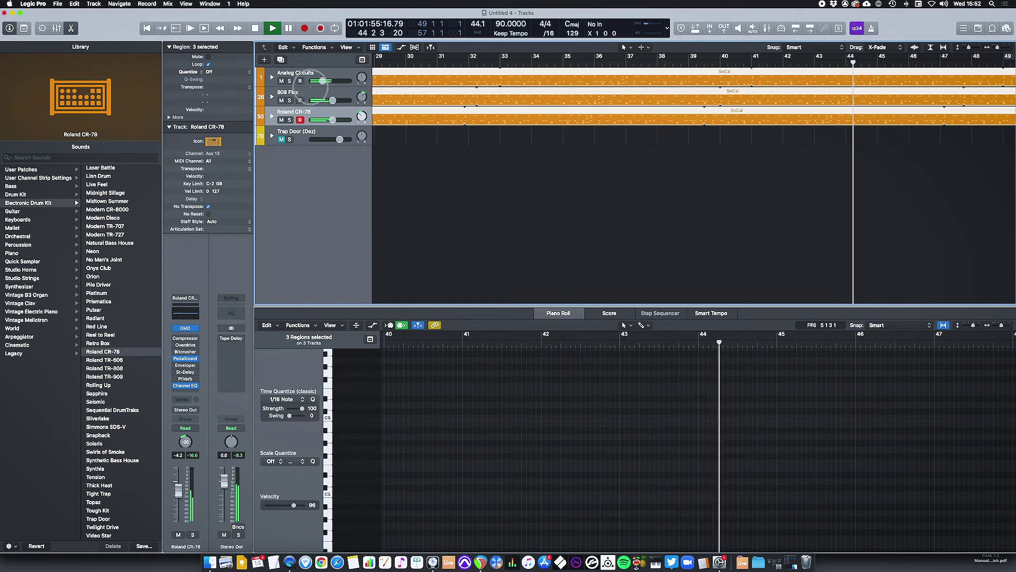
{"action": "left_click", "coordinate": [333, 119], "text": "alt"}
{"action": "left_click", "coordinate": [332, 100], "text": "alt"}
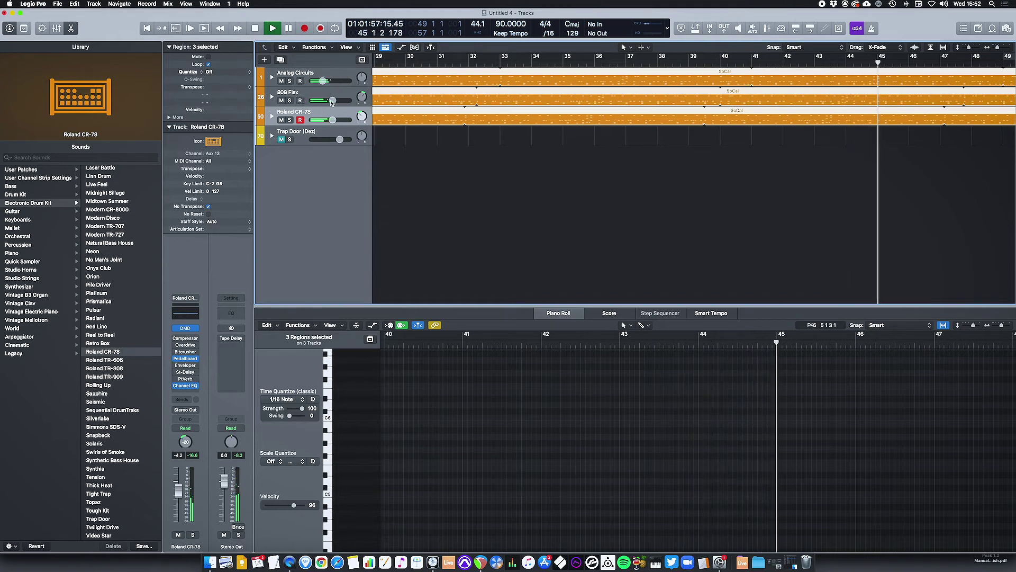
{"action": "left_click", "coordinate": [332, 81], "text": "alt"}
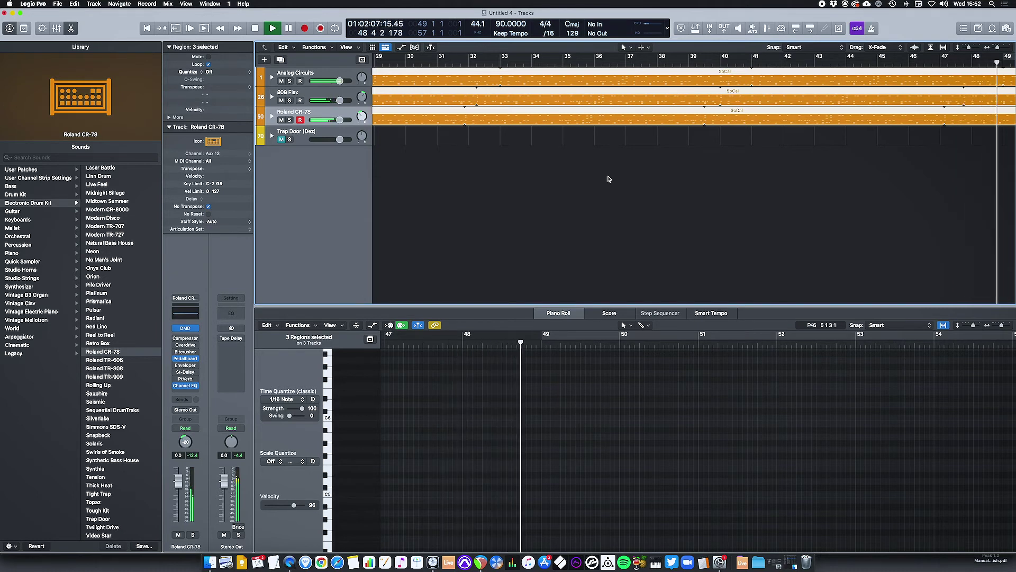
- Hide the Library, stop playback, and delete every drum region in the project
{"action": "key", "text": "y"}
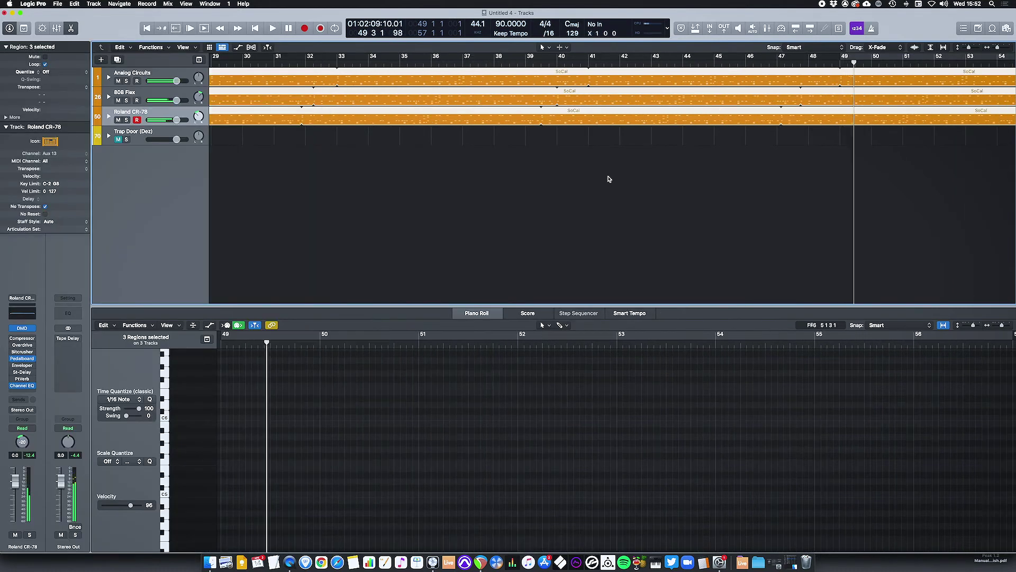
{"action": "key", "text": "space"}
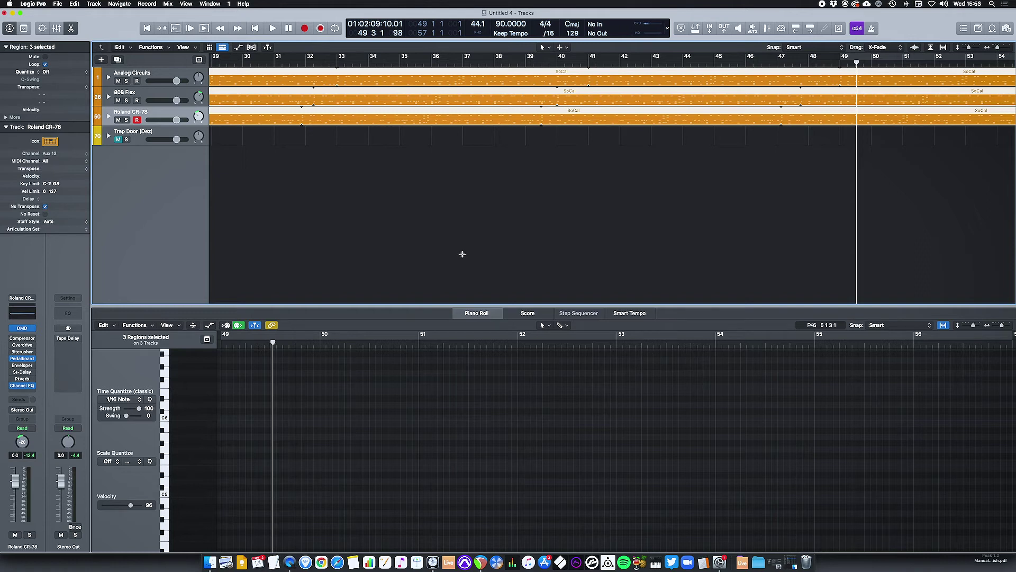
{"action": "key", "text": "super+a"}
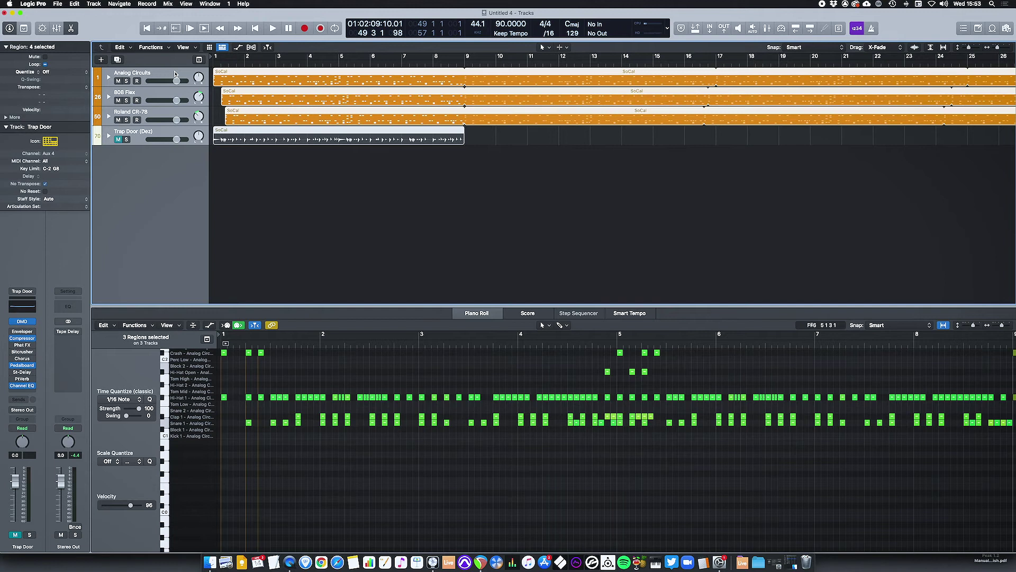
{"action": "key", "text": "Delete"}
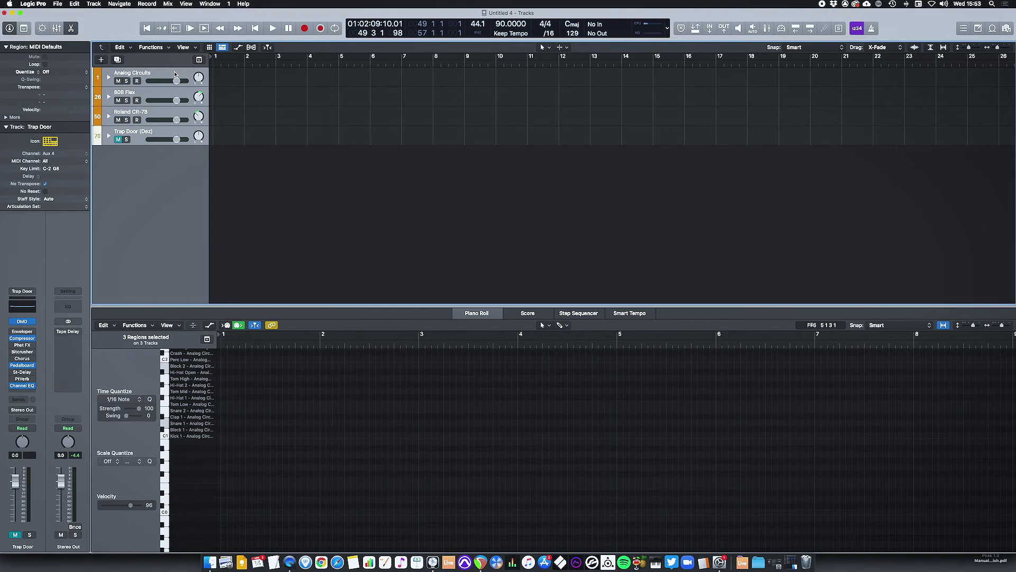
- Remove the old tracks and set up a new Software Instrument track using Sculpture
{"action": "key", "text": "super+Delete"}
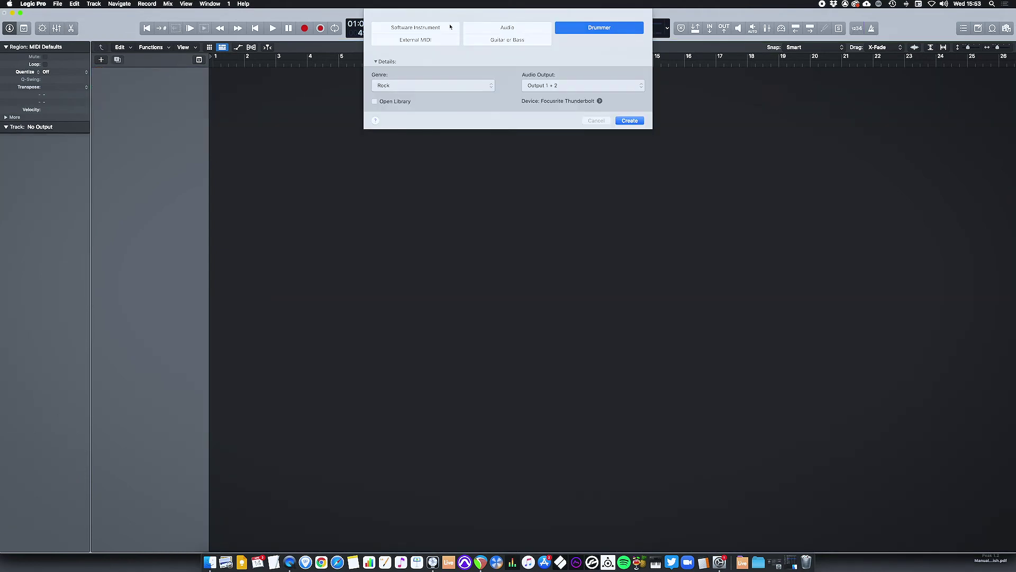
{"action": "left_click", "coordinate": [450, 28]}
{"action": "left_click", "coordinate": [453, 87]}
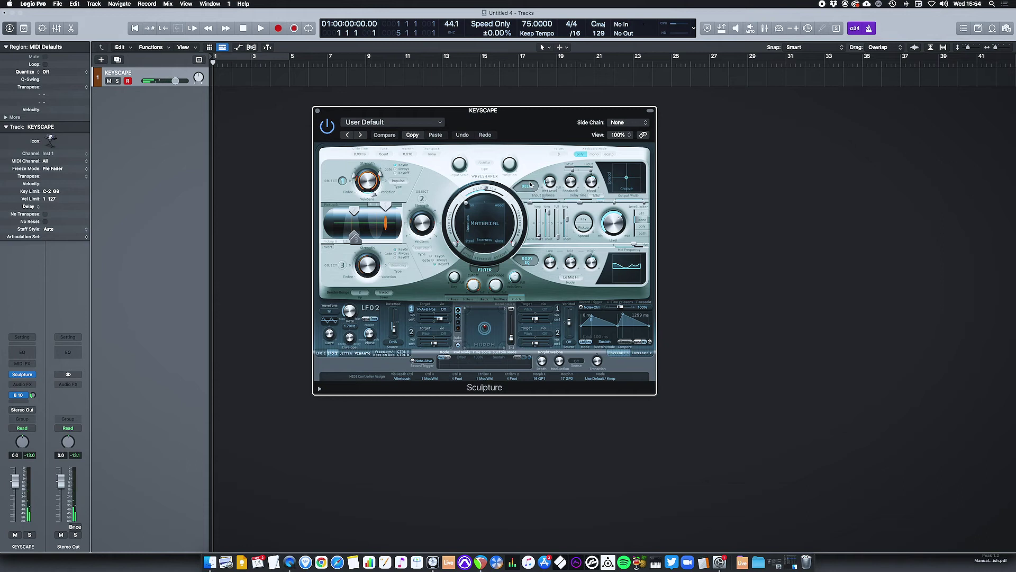
- Record a short melody on KEYSCAPE and select all its notes in the Piano Roll
{"action": "left_click", "coordinate": [279, 29]}
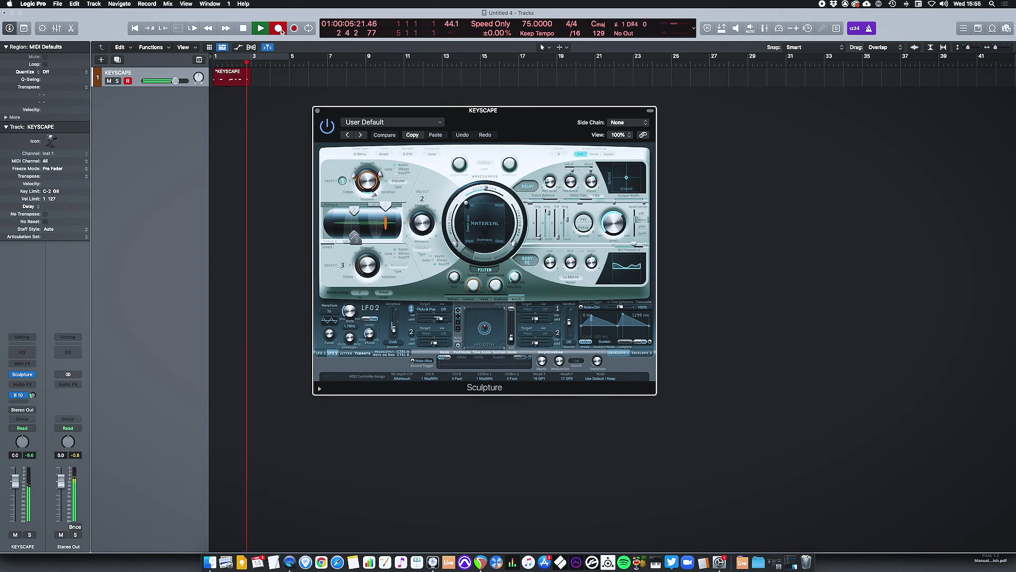
{"action": "key", "text": "space"}
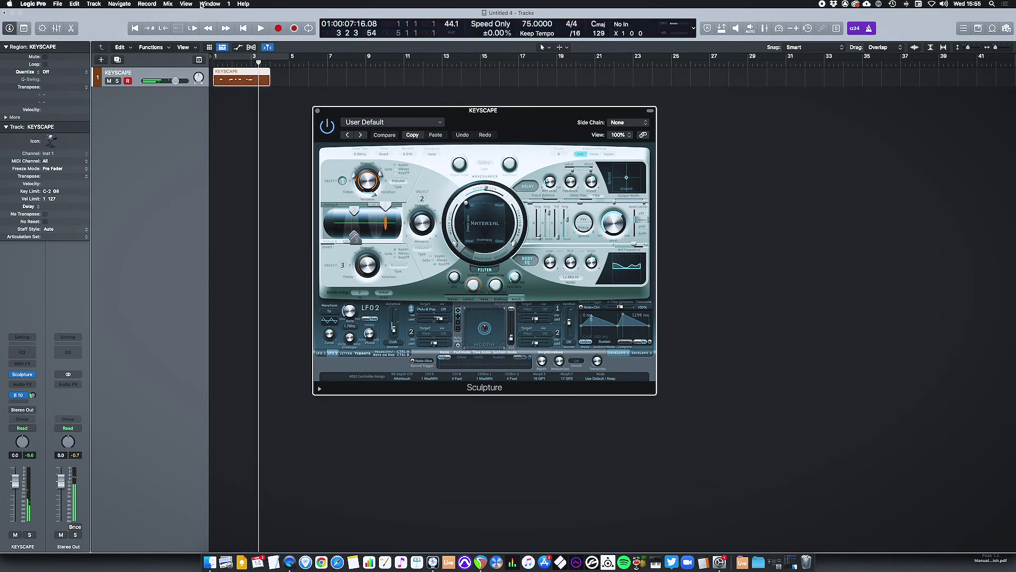
{"action": "double_click", "coordinate": [253, 72]}
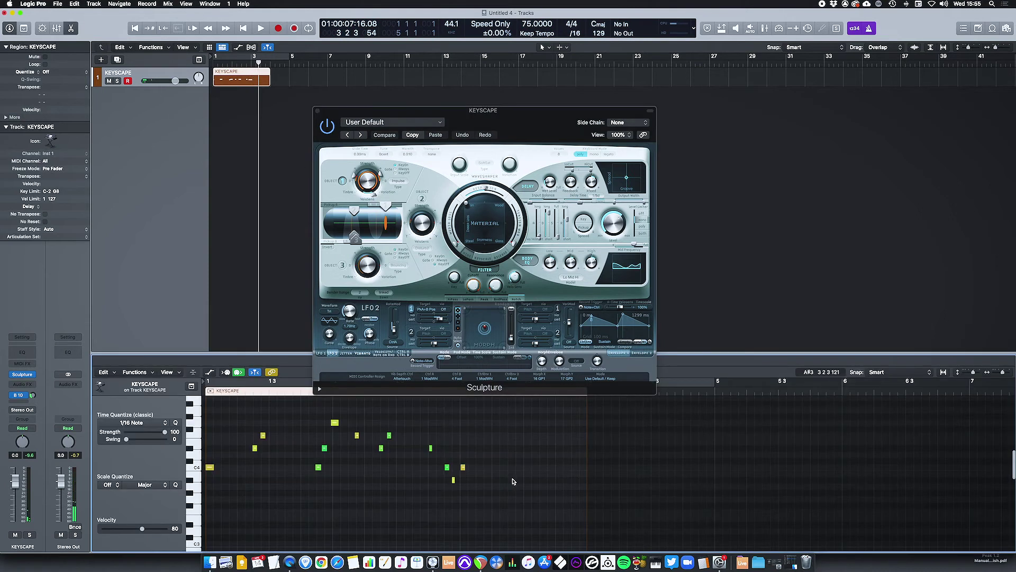
{"action": "key", "text": "super+a"}
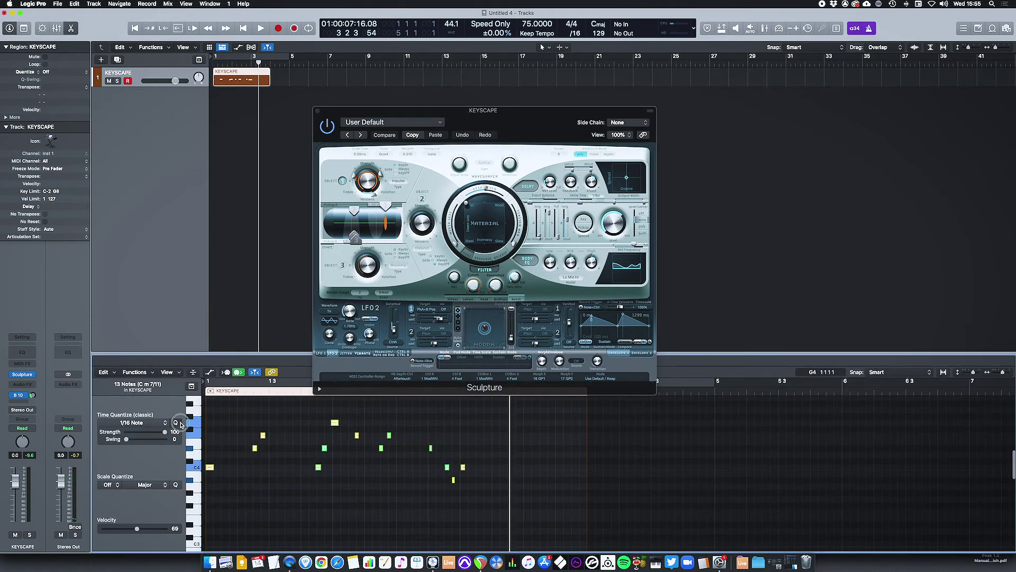
{"action": "left_click", "coordinate": [317, 112]}
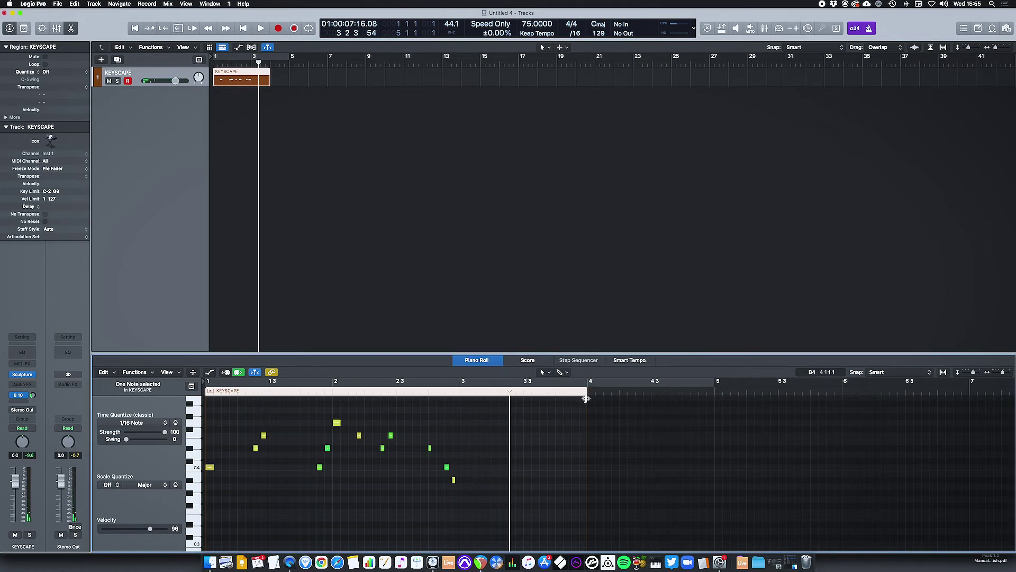
- Trim the melody region to end at bar 3 and loop-play bars 1–3
{"action": "left_click_drag", "start_coordinate": [566, 398], "coordinate": [465, 402]}
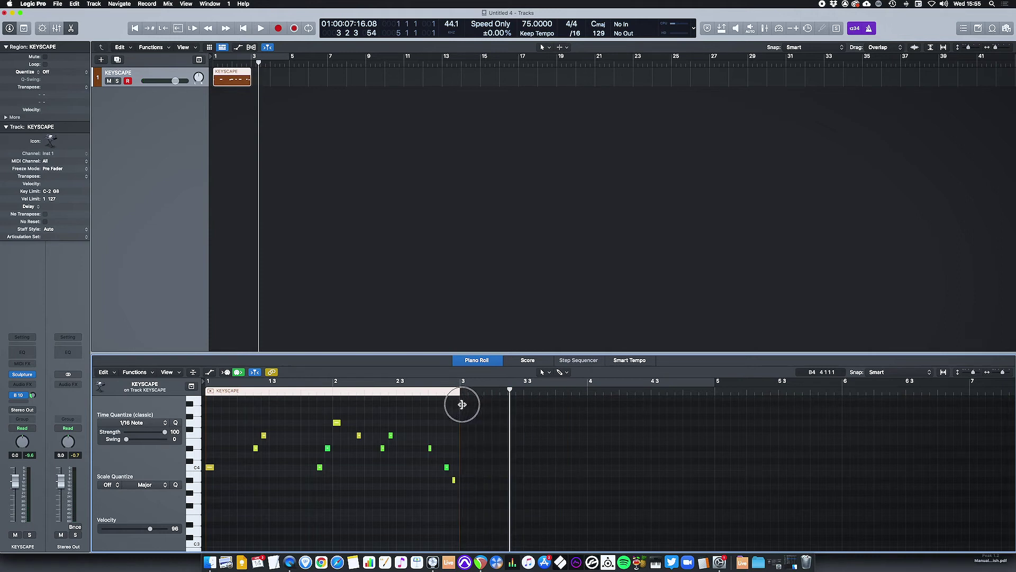
{"action": "scroll", "coordinate": [526, 459], "scroll_direction": "up", "scroll_amount": 3}
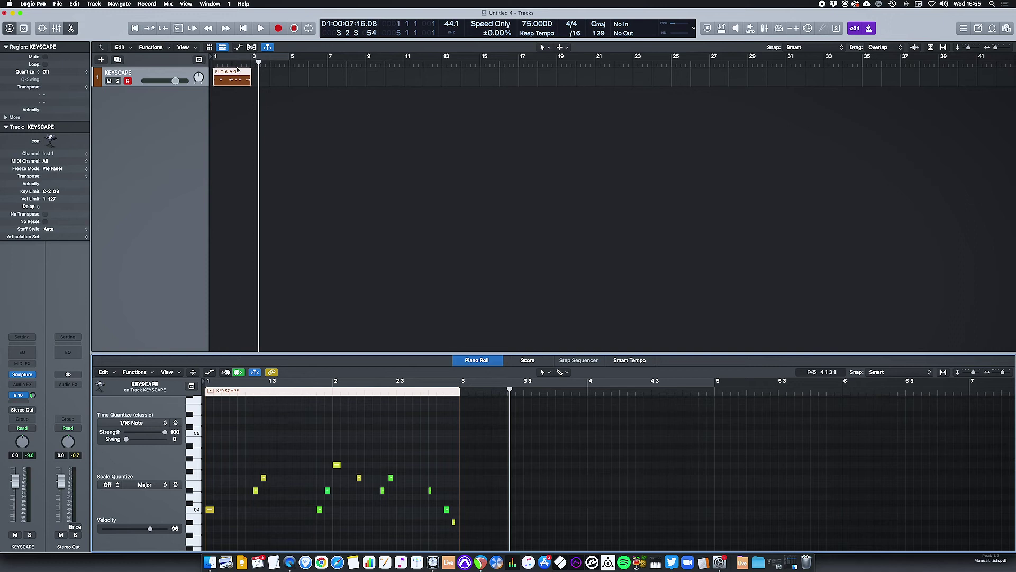
{"action": "key", "text": "super+u"}
{"action": "key", "text": "space"}
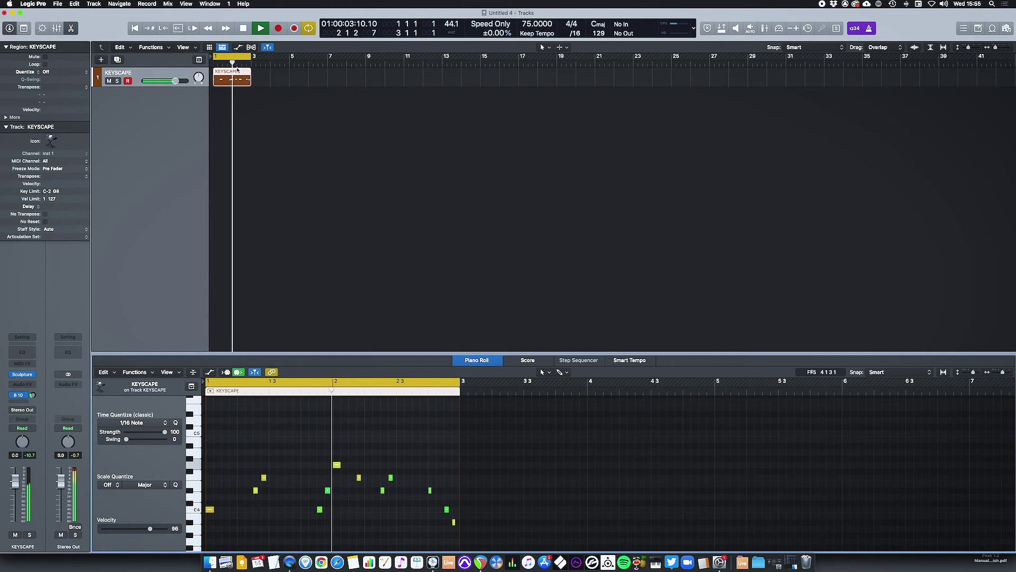
{"action": "key", "text": "space"}
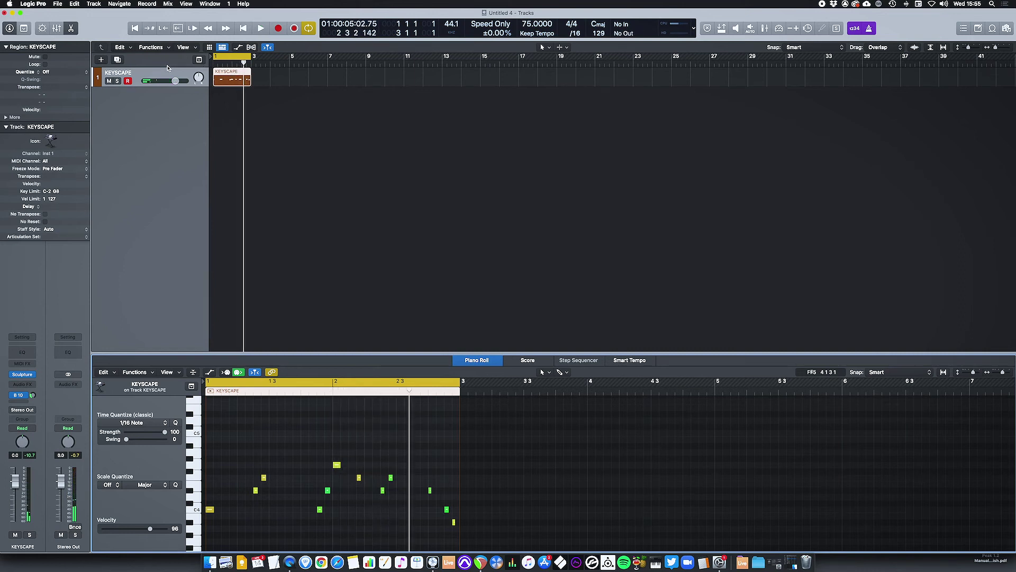
- Add a second KEYSCAPE track with a slightly later melody copy ending at bar 3
{"action": "key", "text": "super+d"}
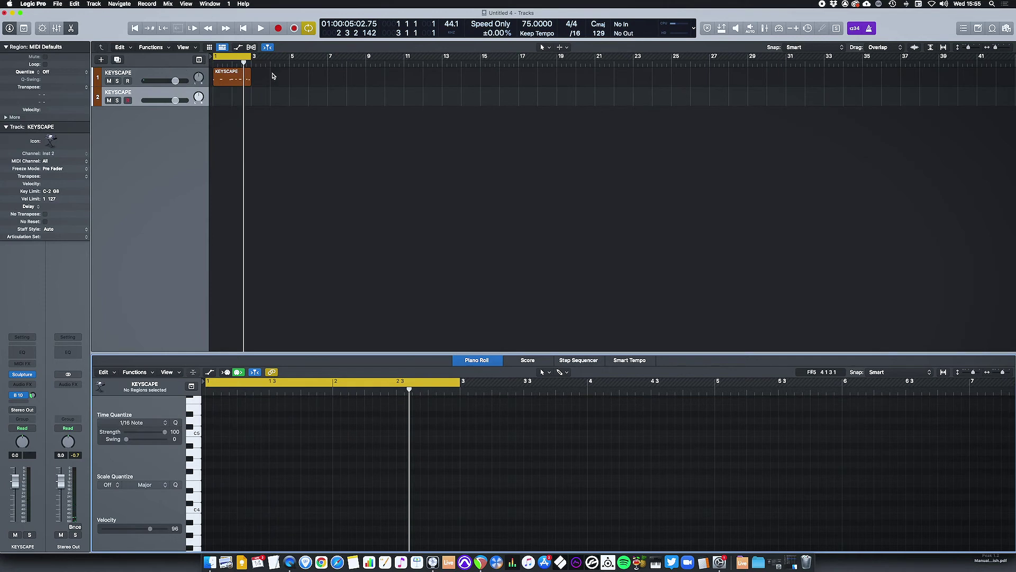
{"action": "key", "text": "super+Right"}
{"action": "key", "text": "super+Right"}
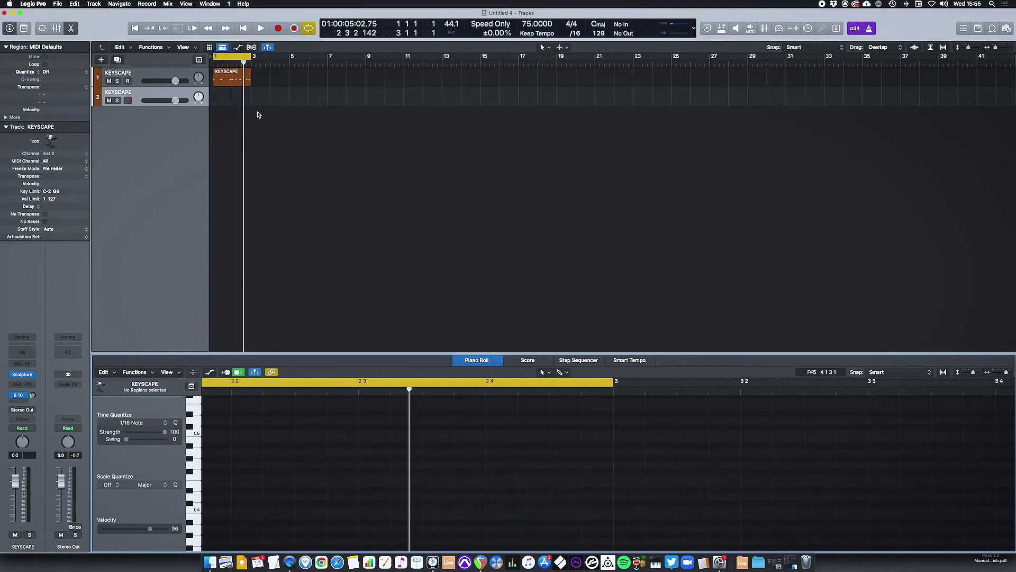
{"action": "key", "text": "z"}
{"action": "mouse_move", "coordinate": [242, 75]}
{"action": "left_mouse_down"}
{"action": "mouse_move", "coordinate": [234, 95]}
{"action": "mouse_move", "coordinate": [247, 95]}
{"action": "left_mouse_up"}
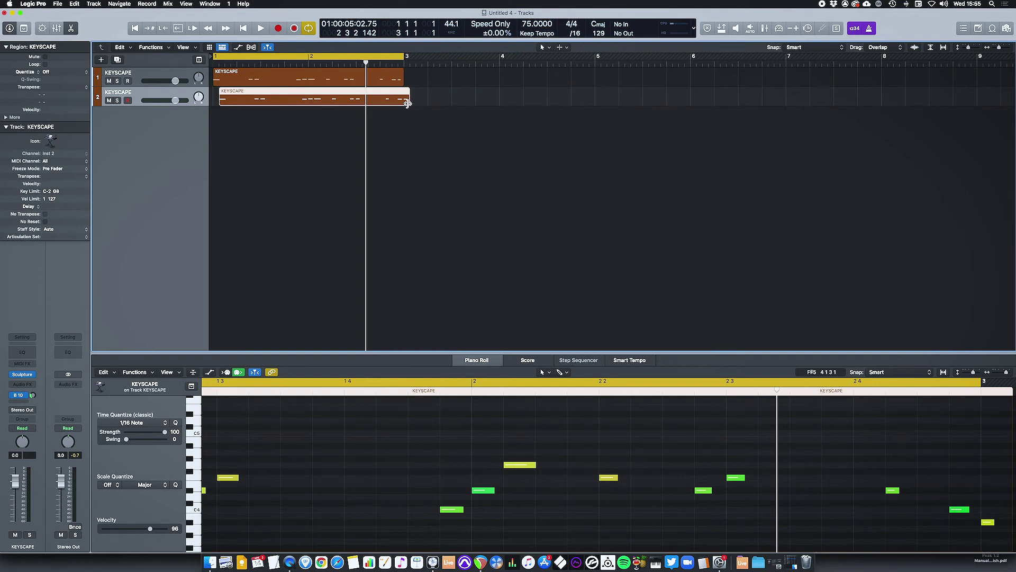
{"action": "left_click_drag", "start_coordinate": [400, 105], "coordinate": [399, 106]}
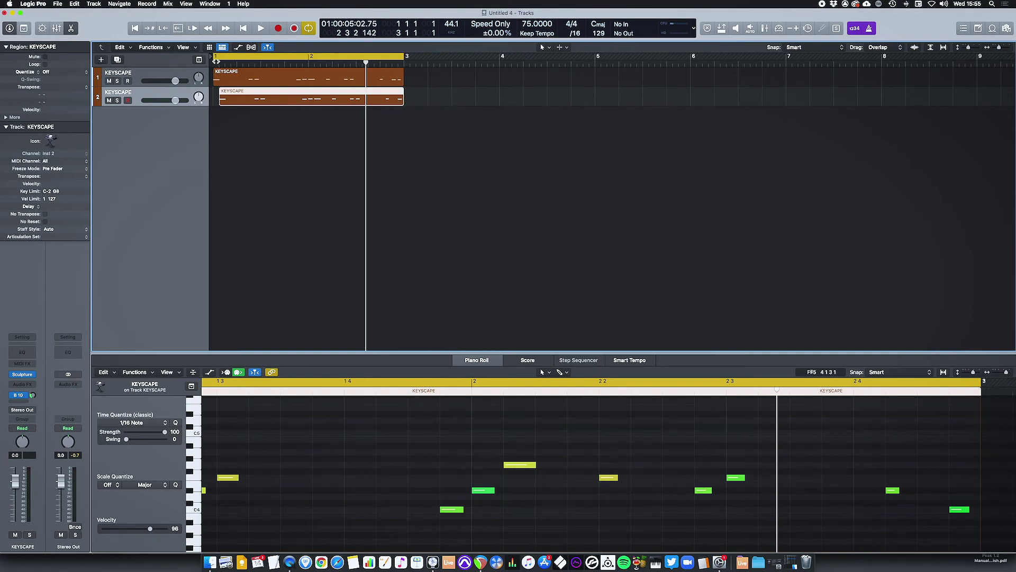
- Set the tempo to 90 bpm and the Bus 10 send level to -25.6
{"action": "key", "text": "space"}
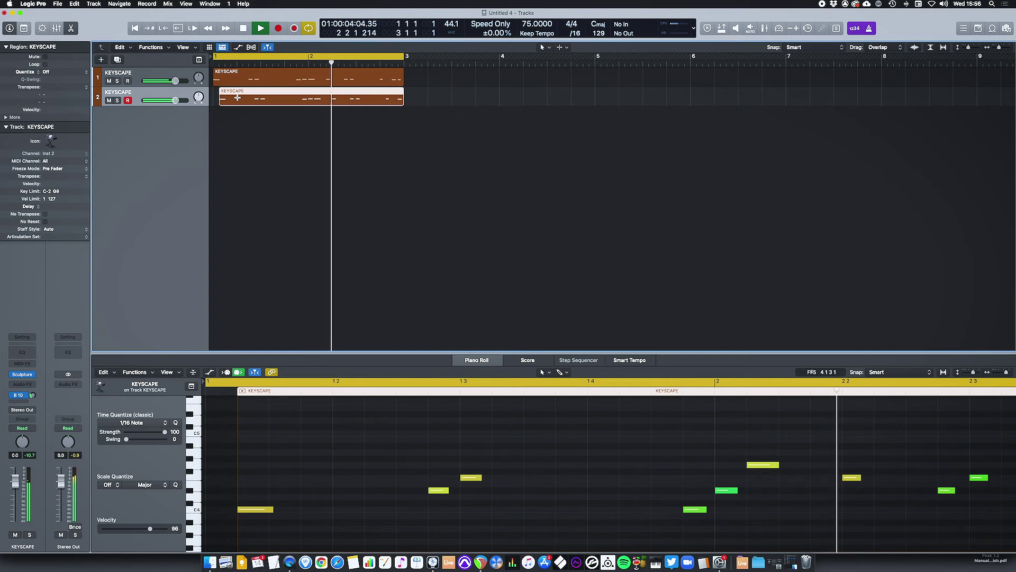
{"action": "key", "text": "space"}
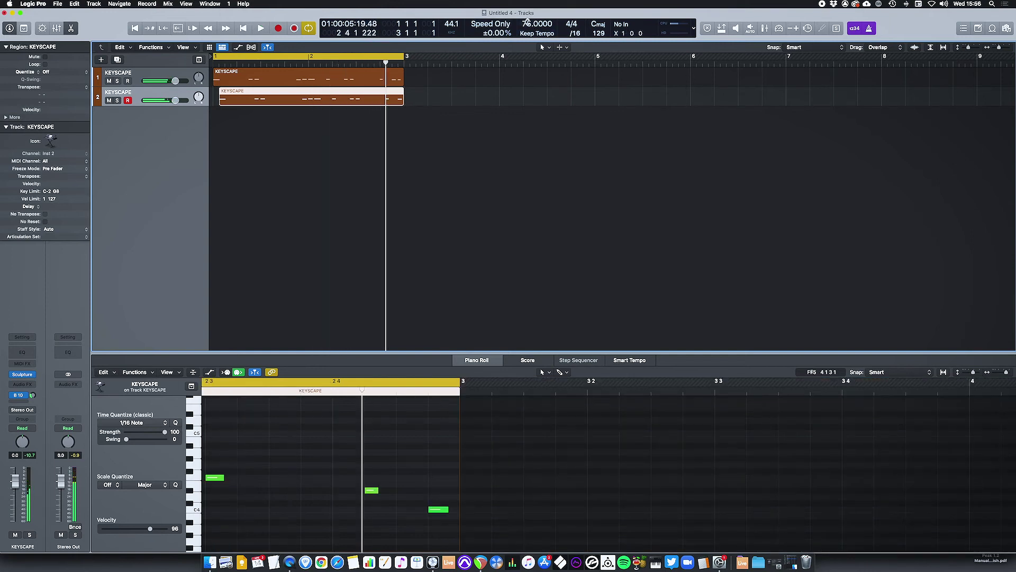
{"action": "double_click", "coordinate": [535, 24]}
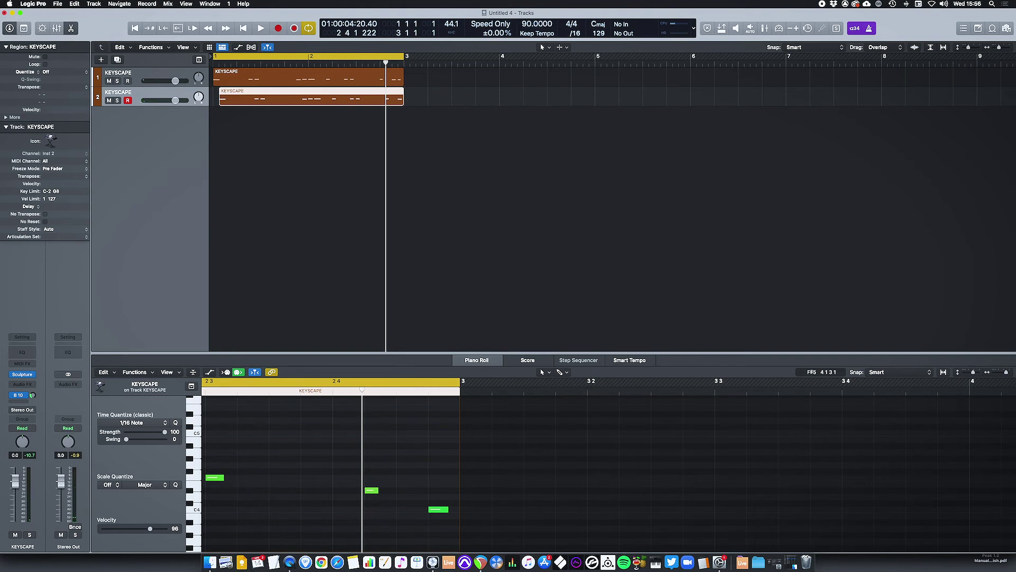
{"action": "key", "text": "space"}
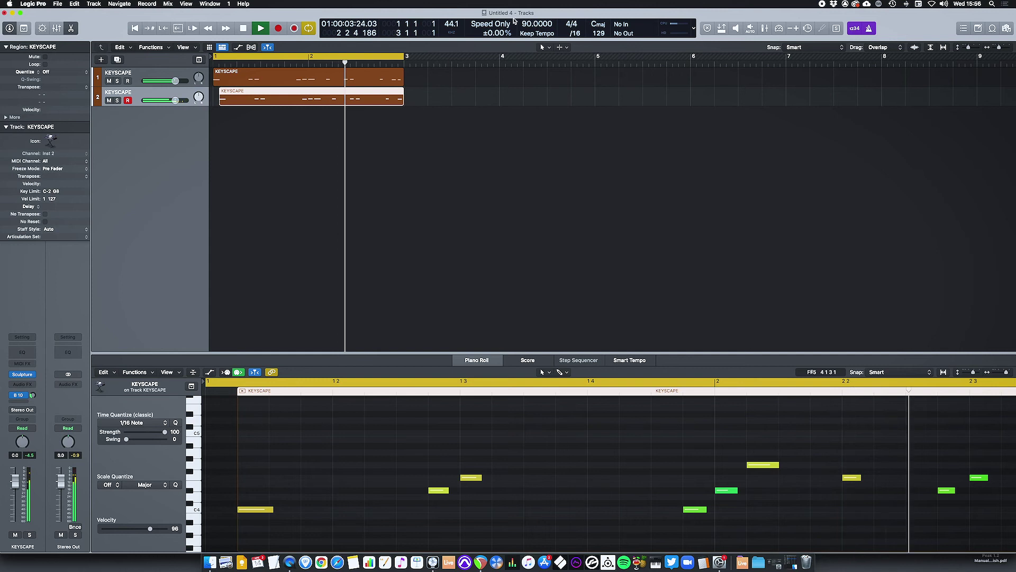
{"action": "left_click_drag", "start_coordinate": [32, 395], "coordinate": [32, 408]}
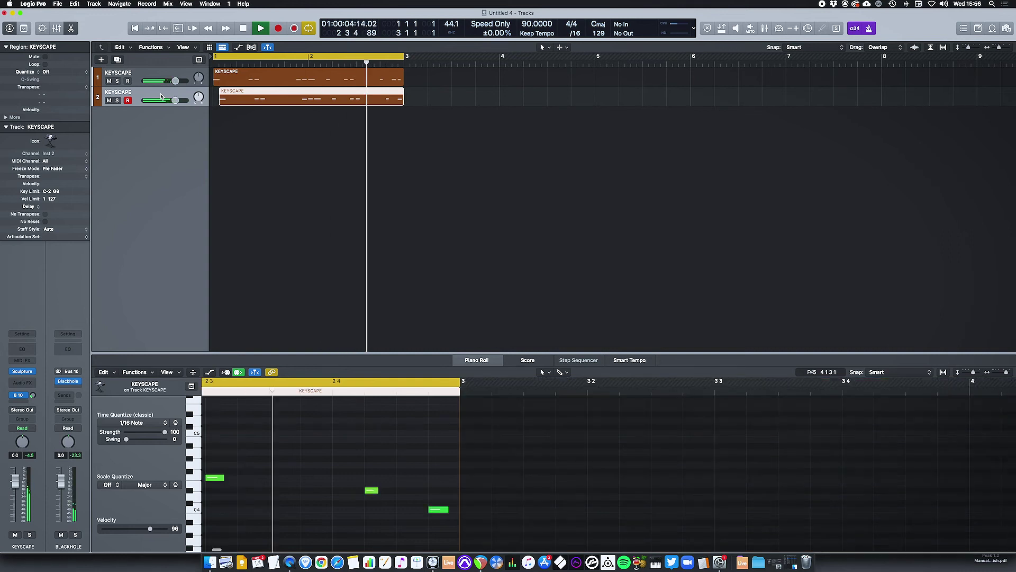
- Add a third KEYSCAPE track with a further-delayed melody copy ending at bar 3
{"action": "key", "text": "super+d"}
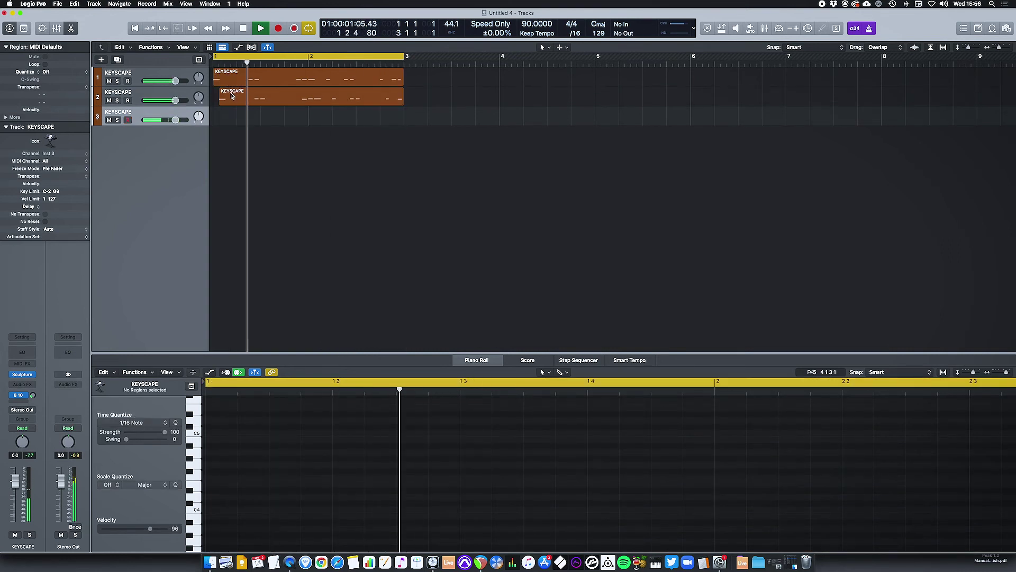
{"action": "left_click_drag", "start_coordinate": [231, 95], "coordinate": [245, 115]}
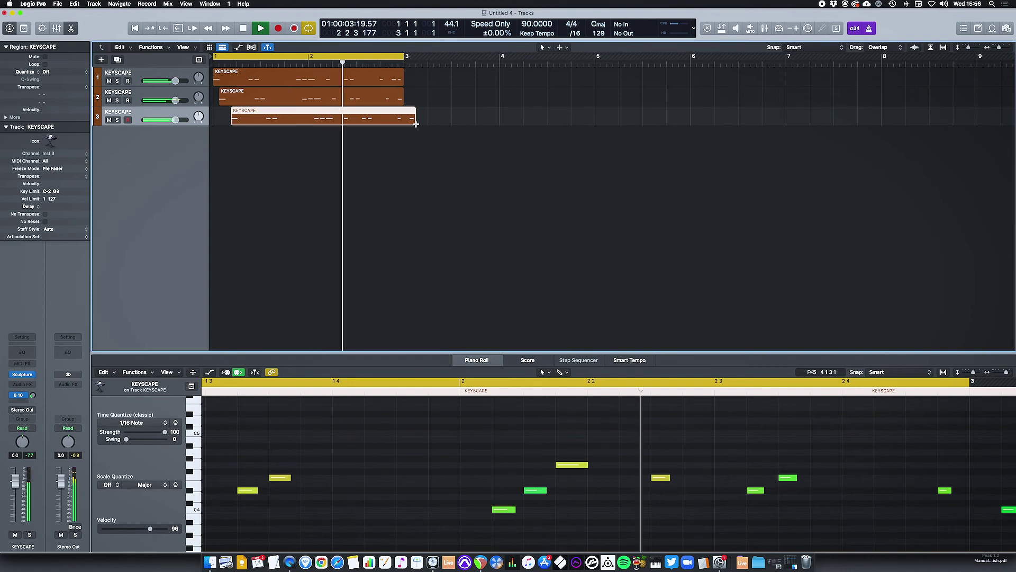
{"action": "left_click_drag", "start_coordinate": [416, 124], "coordinate": [403, 126]}
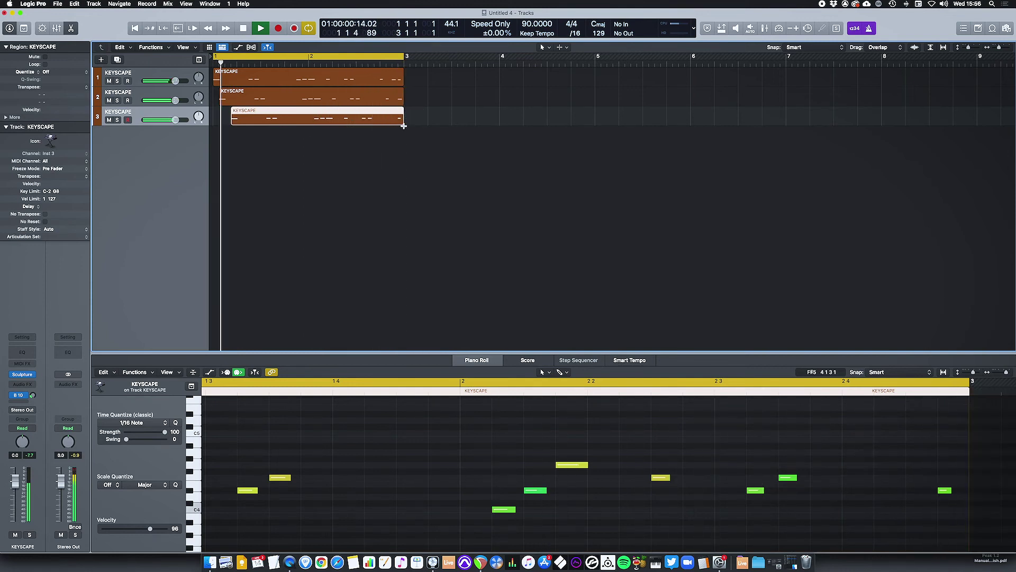
{"action": "key", "text": "space"}
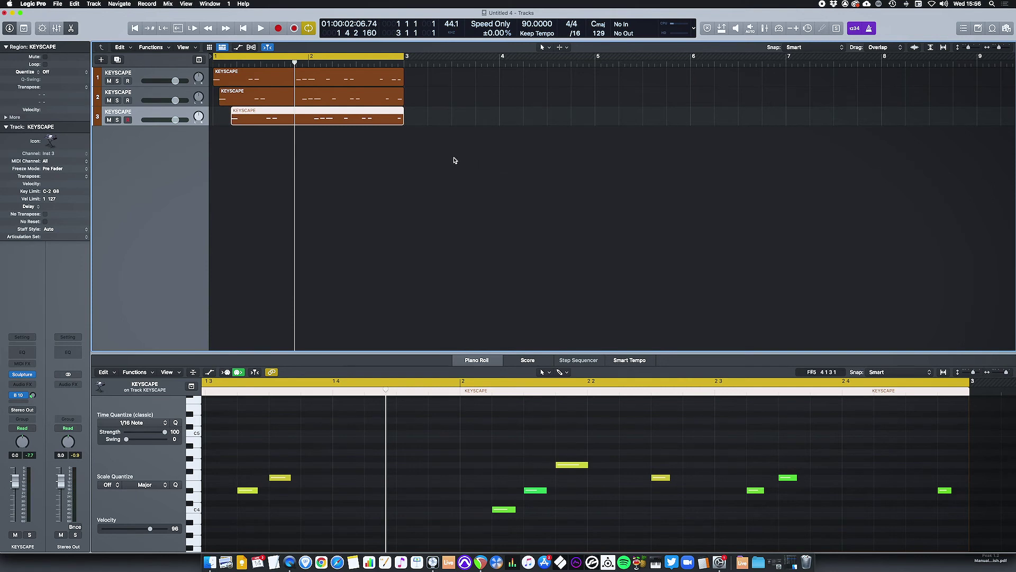
- Loop all three melody regions across the project and turn Cycle mode off
{"action": "left_click_drag", "start_coordinate": [454, 157], "coordinate": [411, 116]}
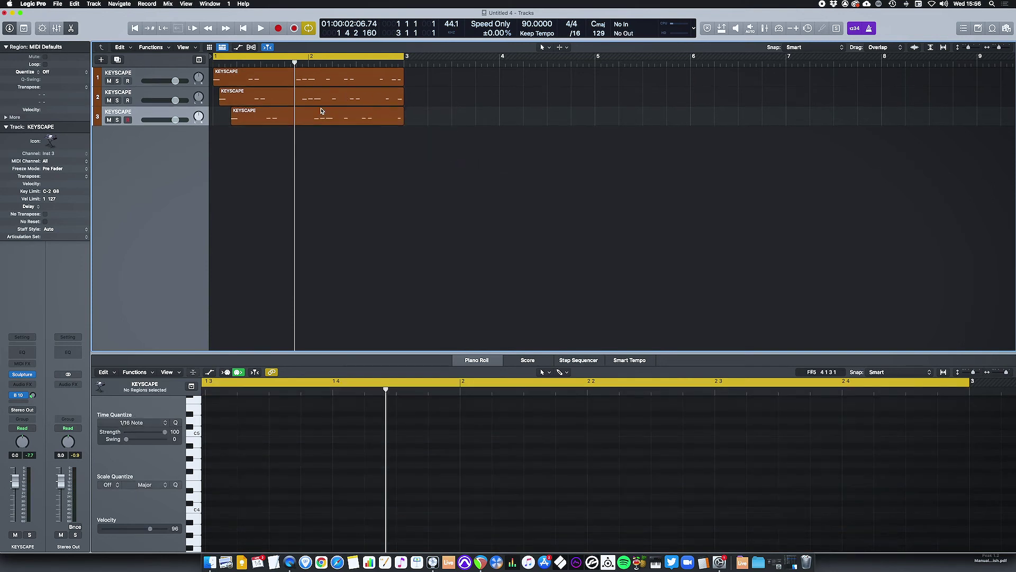
{"action": "scroll", "coordinate": [408, 132], "scroll_direction": "right", "scroll_amount": 1}
{"action": "left_click_drag", "start_coordinate": [468, 155], "coordinate": [397, 74]}
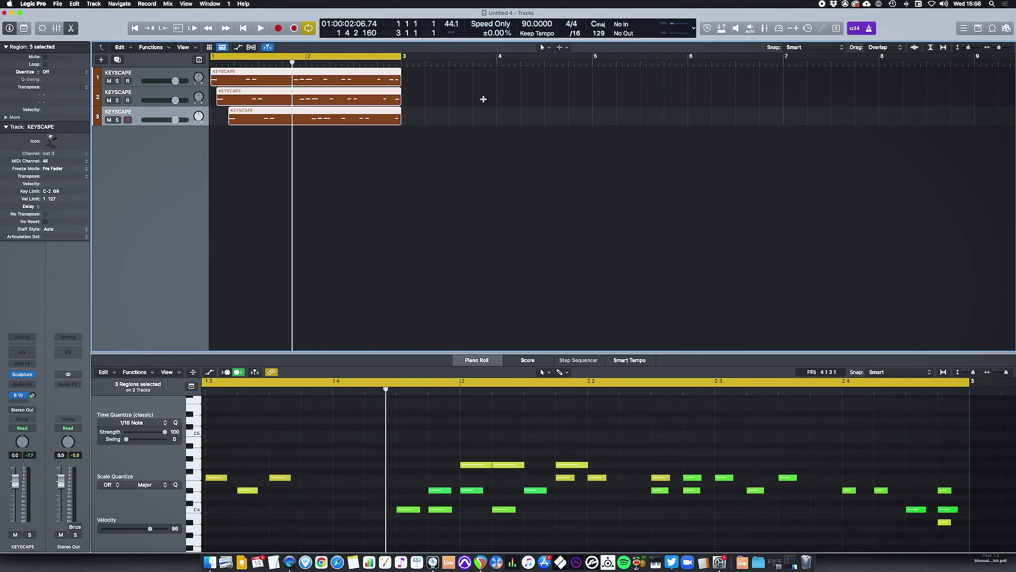
{"action": "key", "text": "l"}
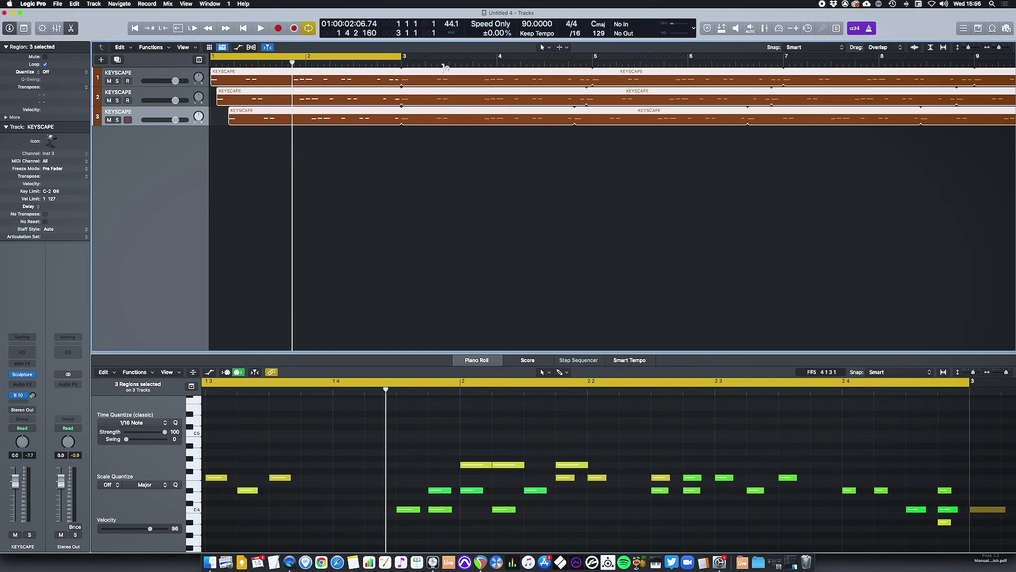
{"action": "key", "text": "c"}
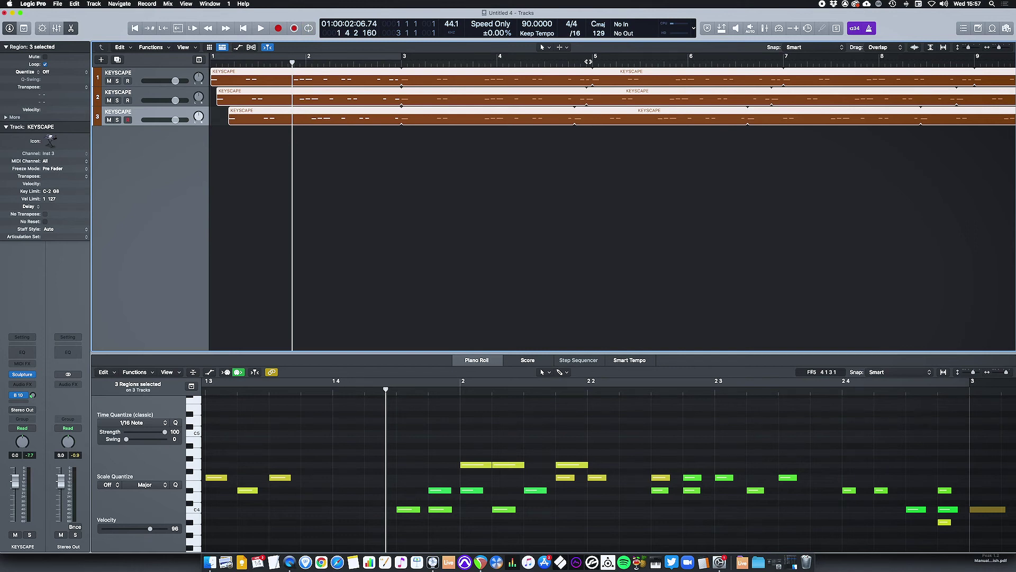
- Play from around bar 6 and widen the view to show bars 1–22
{"action": "left_click", "coordinate": [671, 61]}
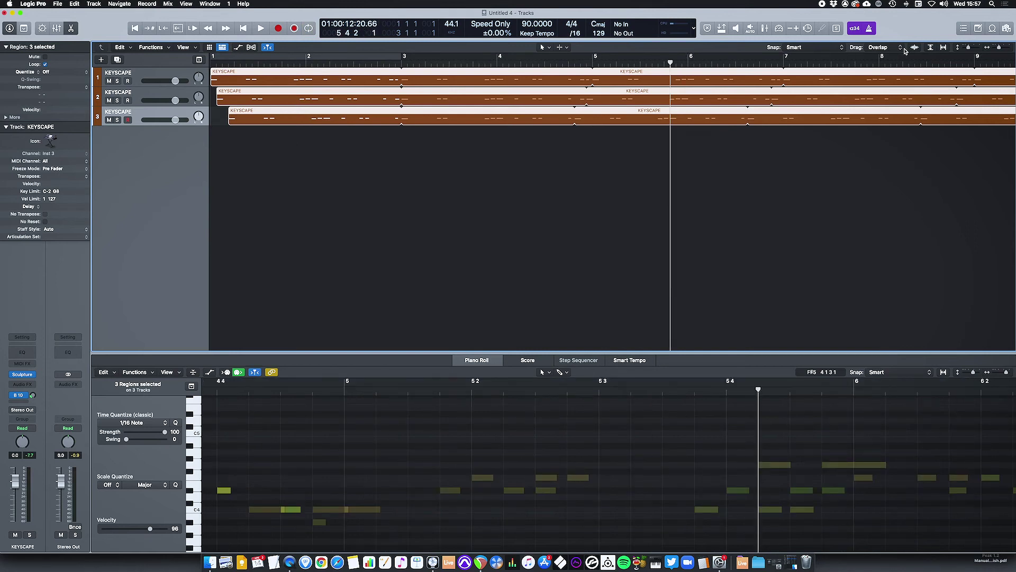
{"action": "key", "text": "space"}
{"action": "left_click", "coordinate": [688, 62]}
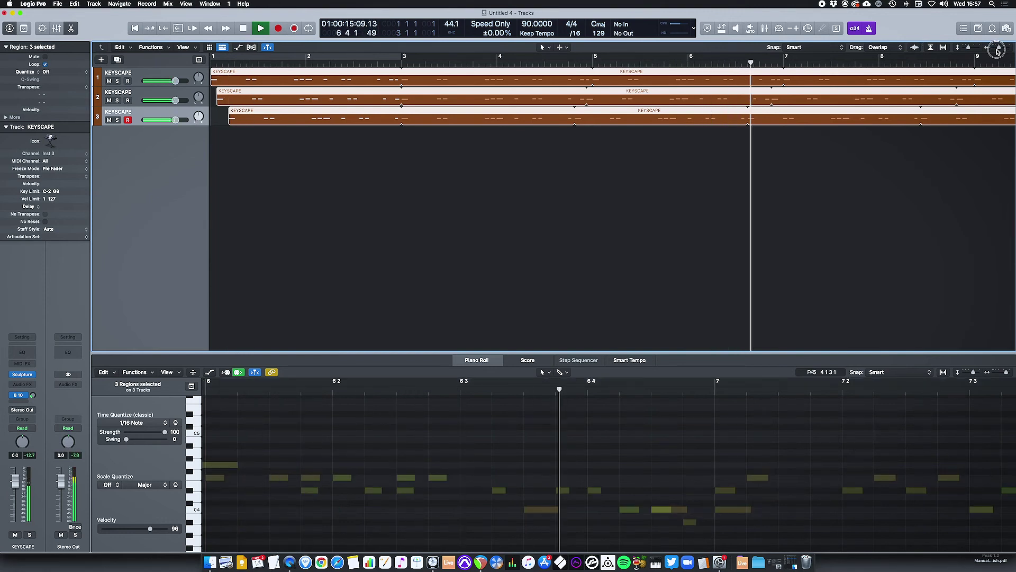
{"action": "left_click_drag", "start_coordinate": [997, 50], "coordinate": [997, 51]}
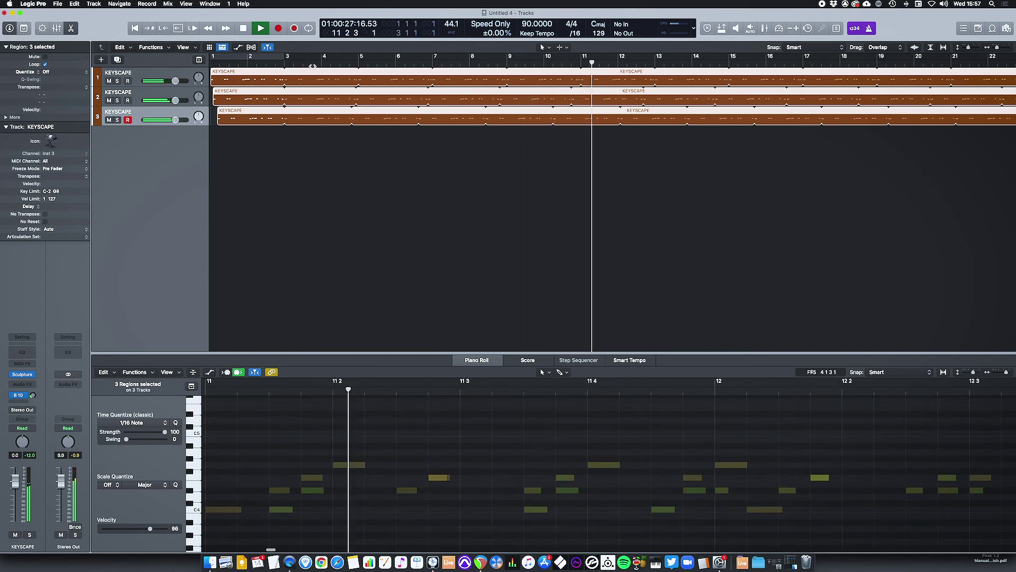
- Pan track 2 off centre and loop track 3's melody region across the timeline
{"action": "left_click", "coordinate": [214, 150]}
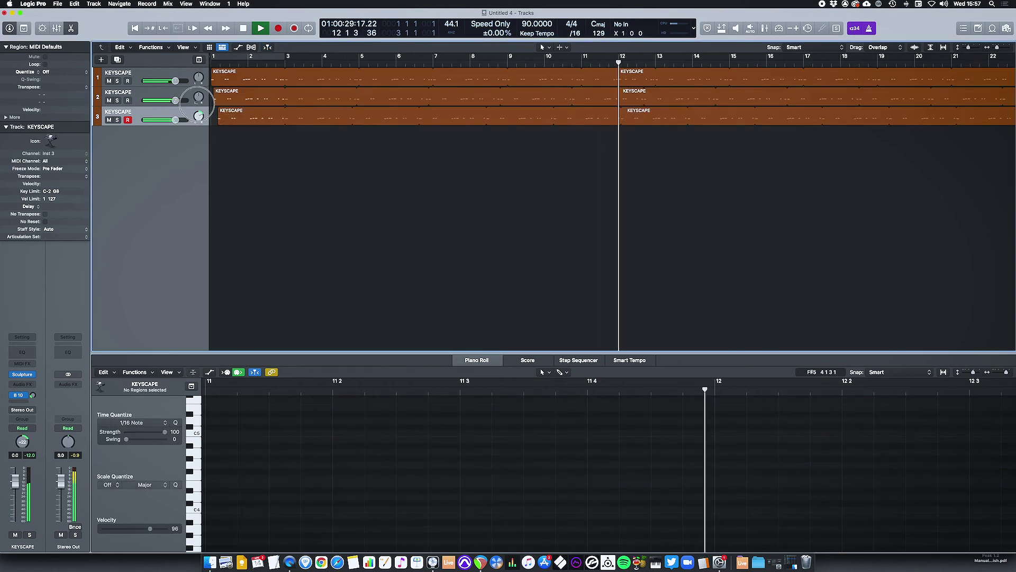
{"action": "left_click_drag", "start_coordinate": [202, 100], "coordinate": [195, 112]}
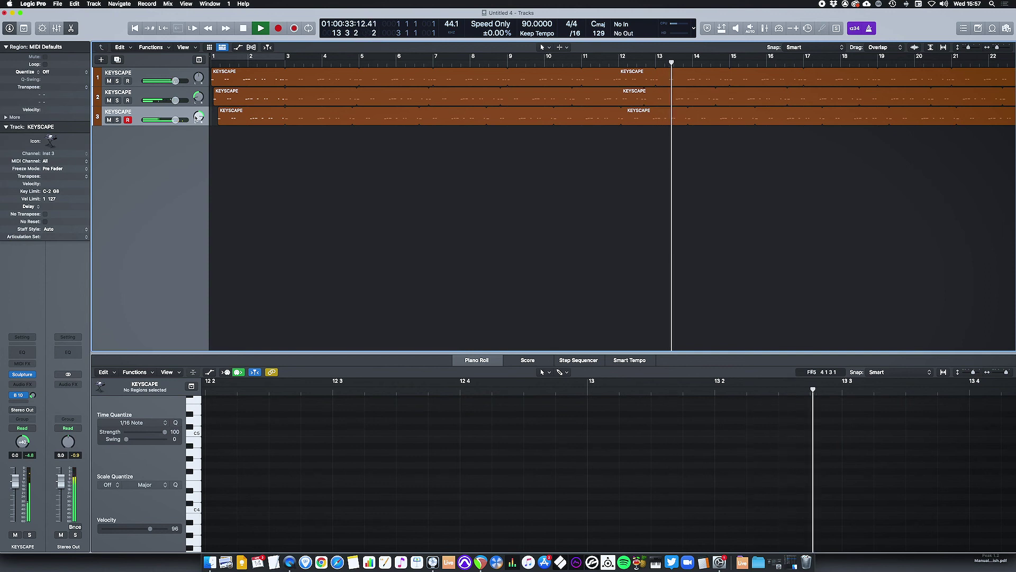
{"action": "key", "text": "Return"}
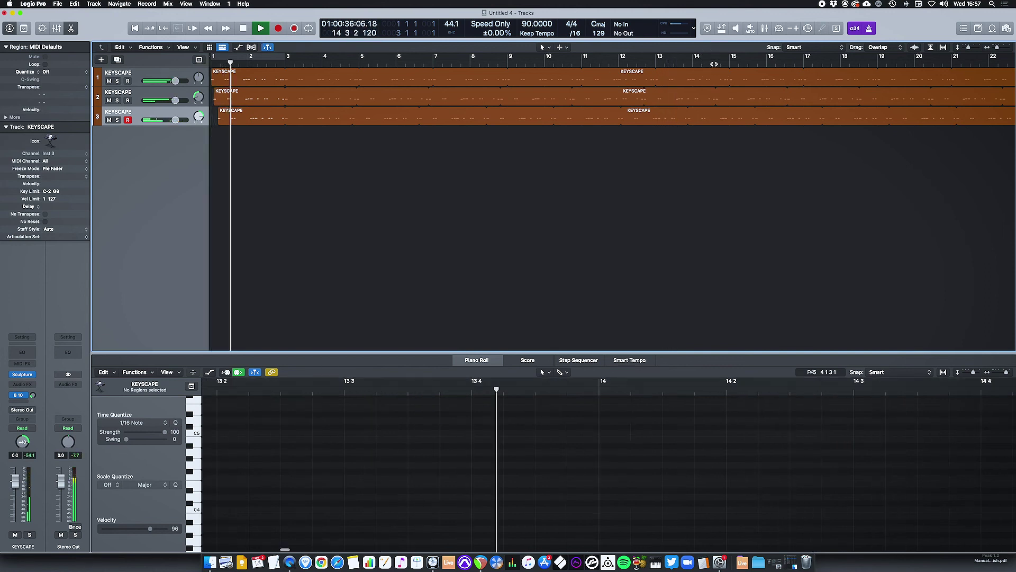
{"action": "left_click", "coordinate": [716, 61]}
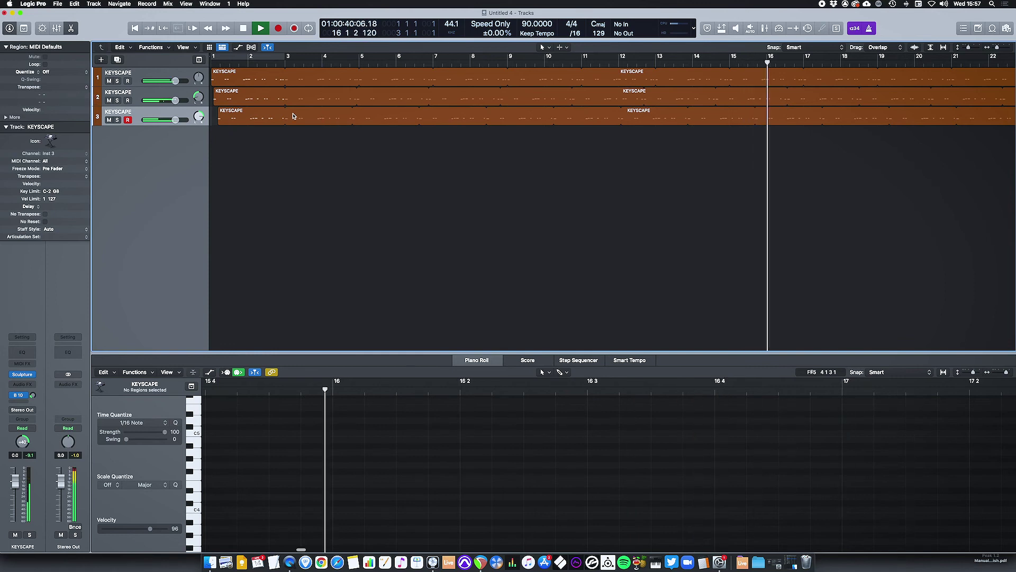
{"action": "left_click", "coordinate": [291, 111]}
{"action": "key", "text": "l"}
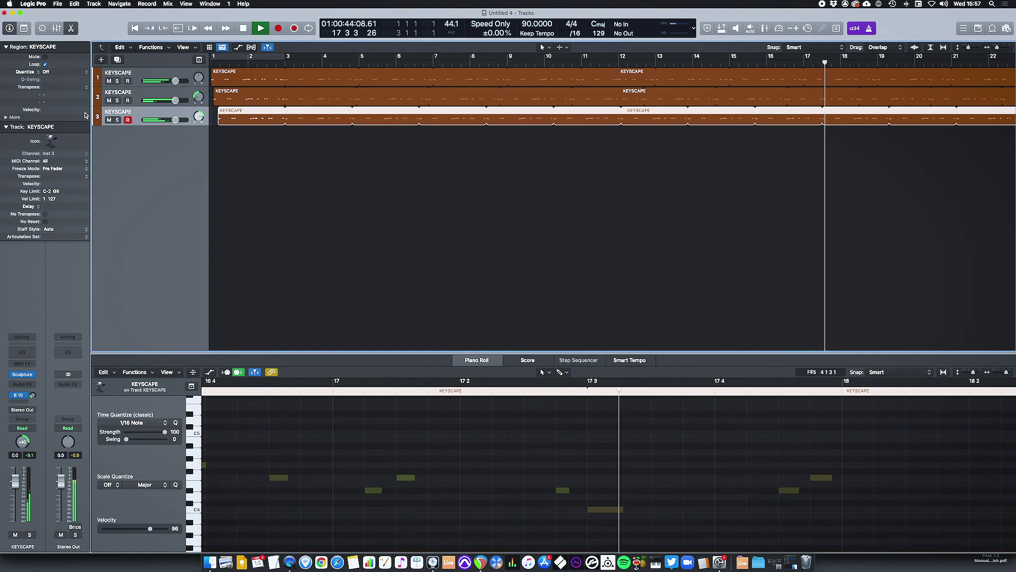
- Transpose track 3's region by +12 and track 2's region by -12 semitones
{"action": "left_click_drag", "start_coordinate": [57, 87], "coordinate": [58, 74]}
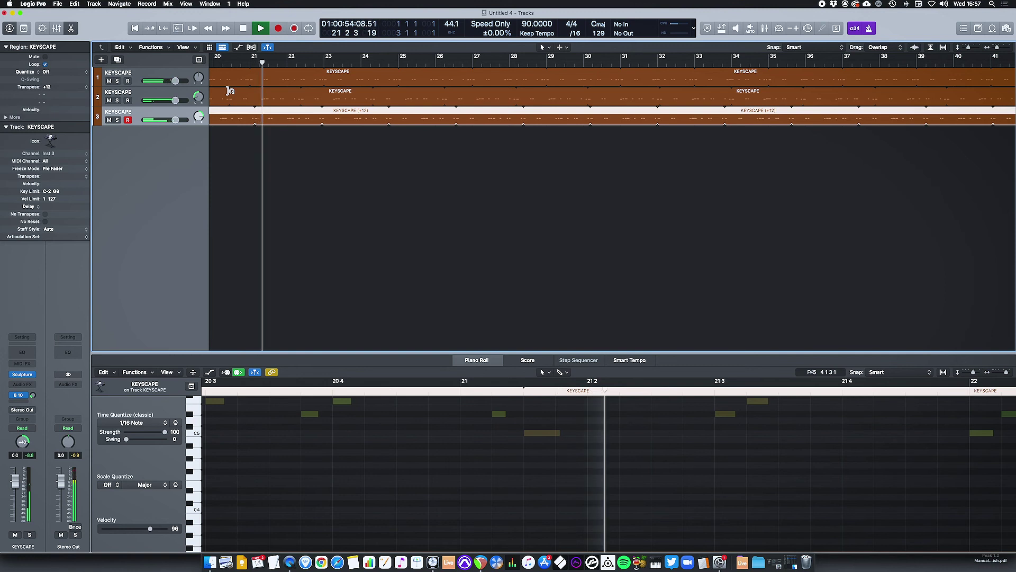
{"action": "left_click", "coordinate": [181, 96]}
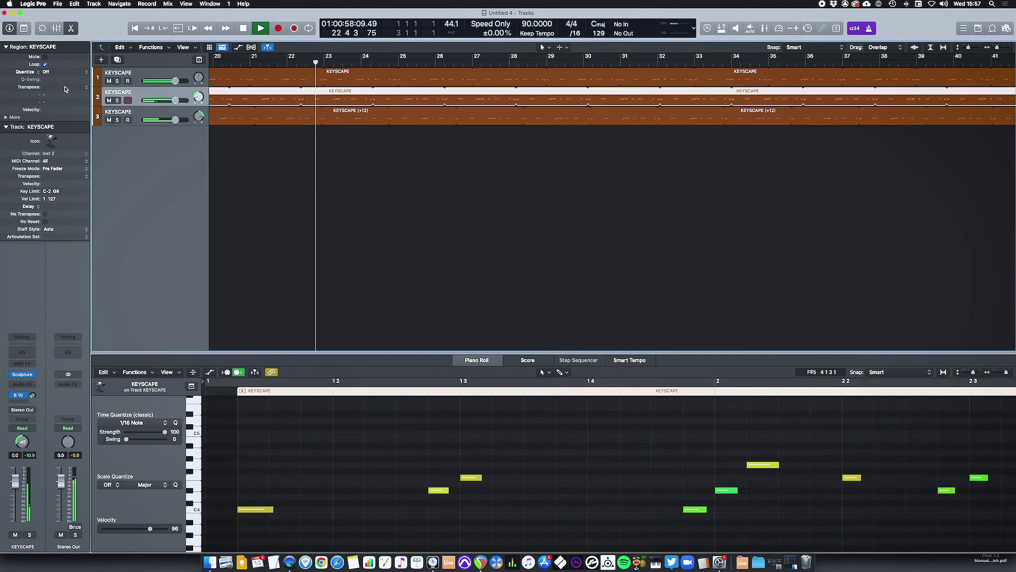
{"action": "left_click_drag", "start_coordinate": [68, 90], "coordinate": [66, 106]}
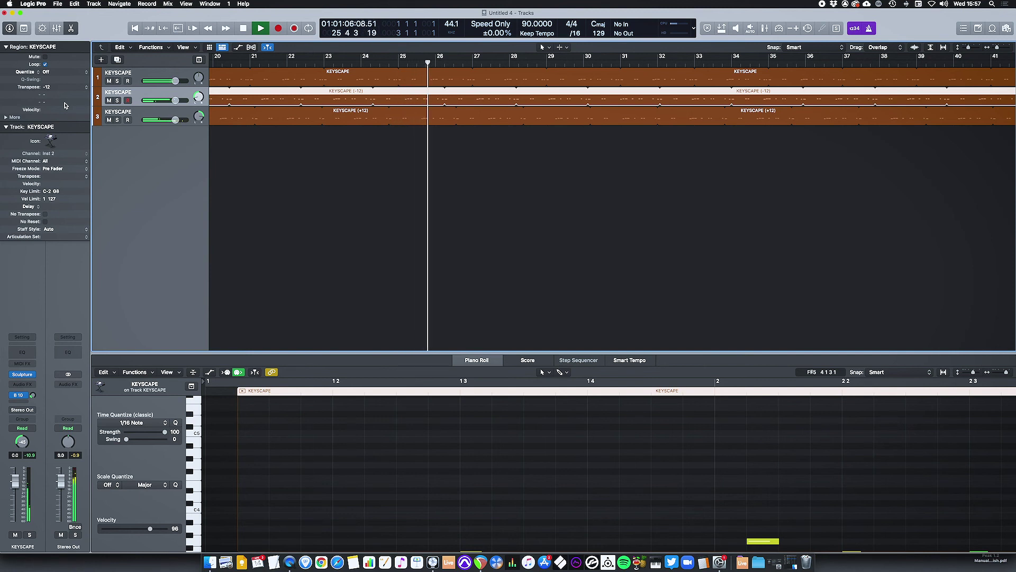
- Turn off the metronome and add a fourth KEYSCAPE track
{"action": "left_click", "coordinate": [870, 28]}
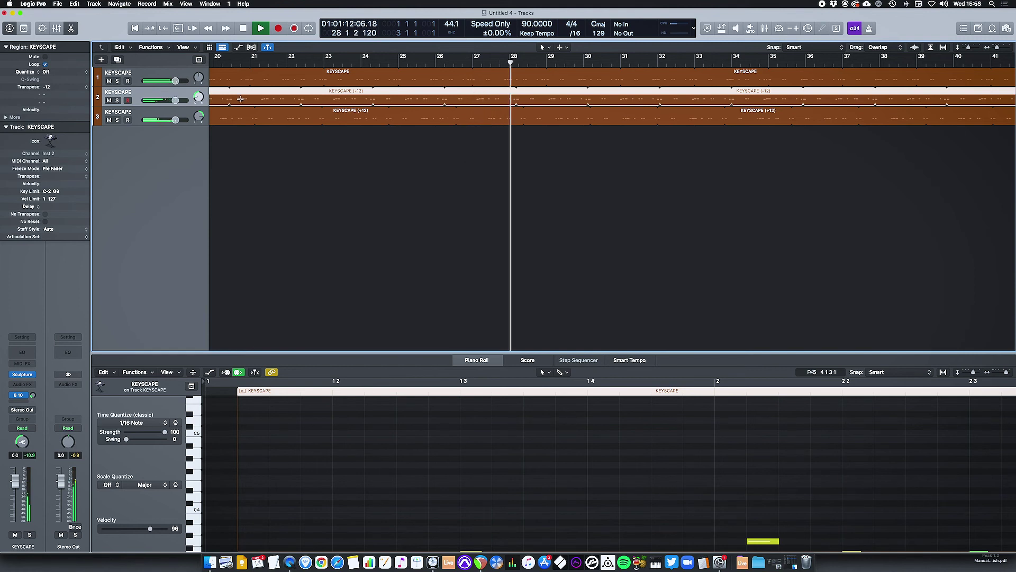
{"action": "left_click", "coordinate": [154, 111]}
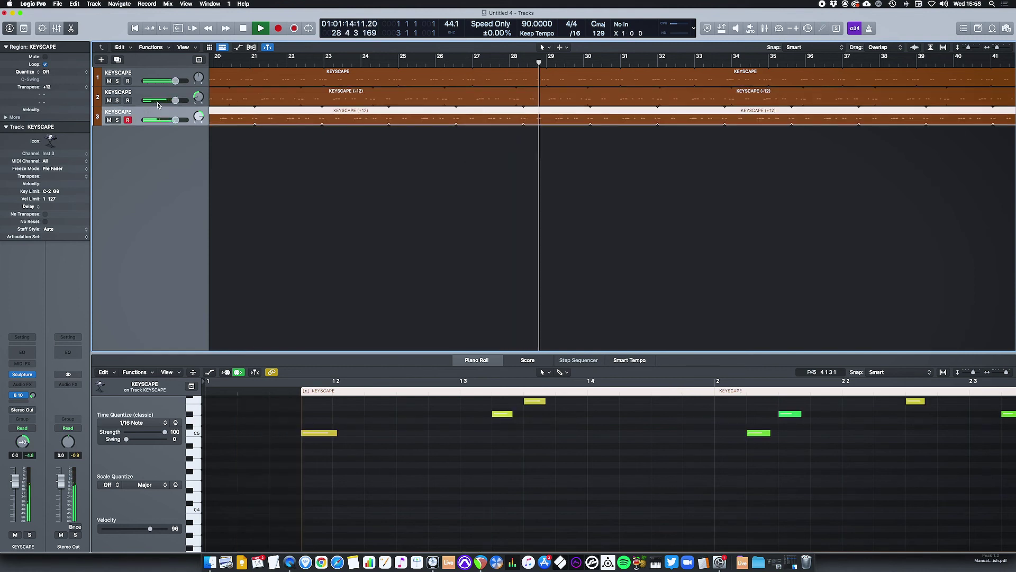
{"action": "key", "text": "super+d"}
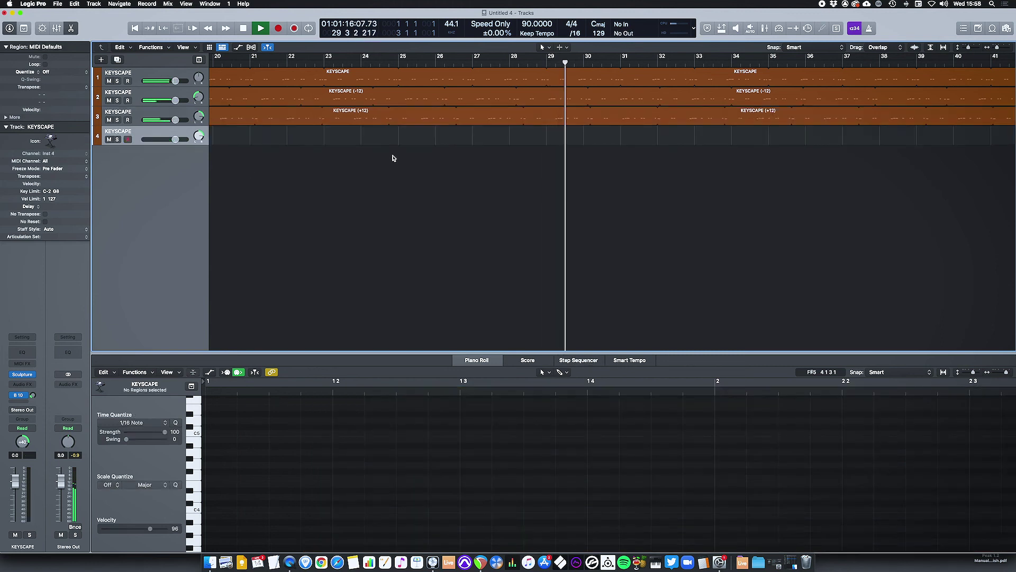
- Copy track 3's region onto track 4 slightly later, trim and re-loop it, and set Region Transpose to 0
{"action": "scroll", "coordinate": [392, 157], "scroll_direction": "left", "scroll_amount": 15}
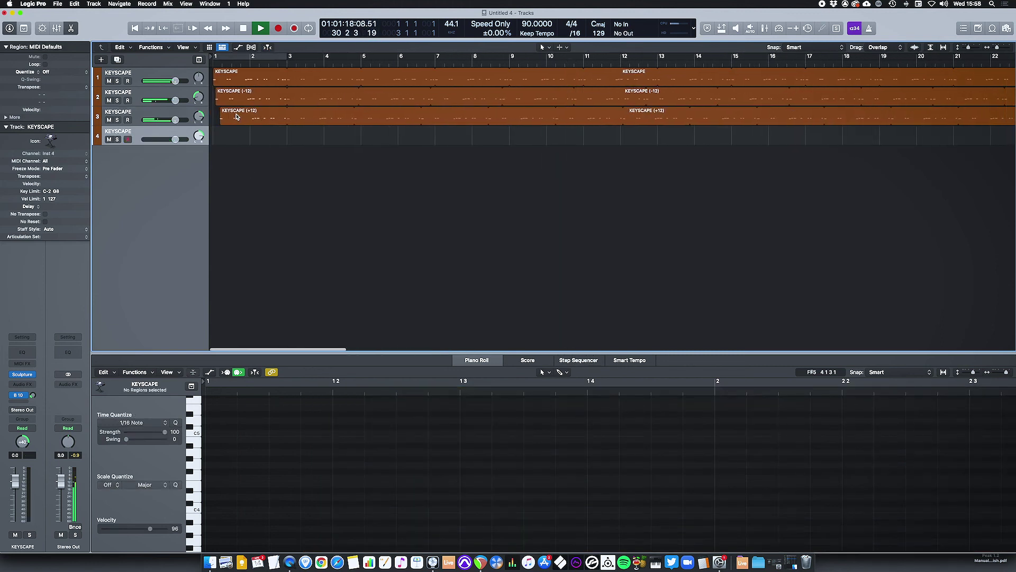
{"action": "left_click_drag", "start_coordinate": [230, 119], "coordinate": [238, 133]}
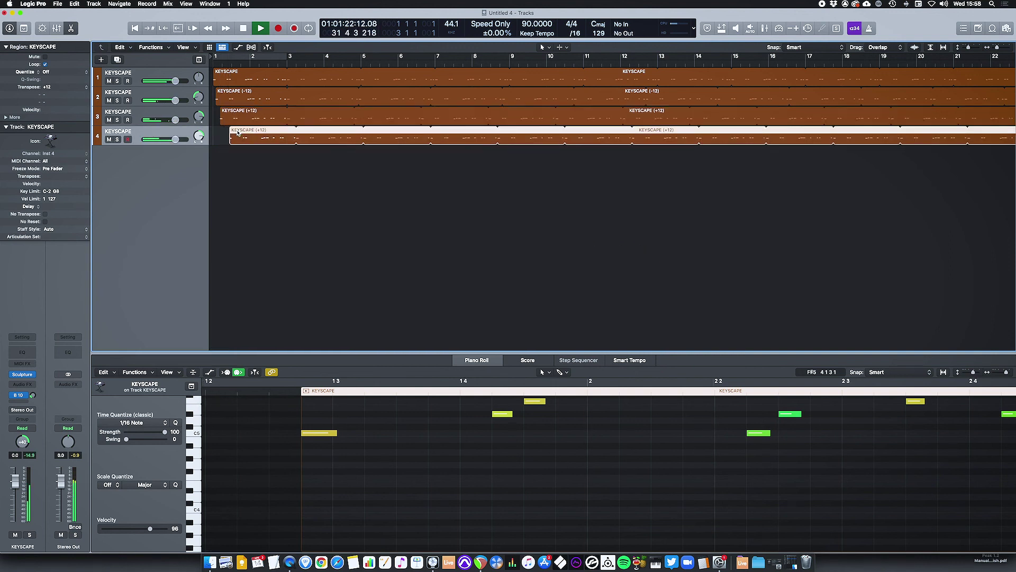
{"action": "key", "text": "l"}
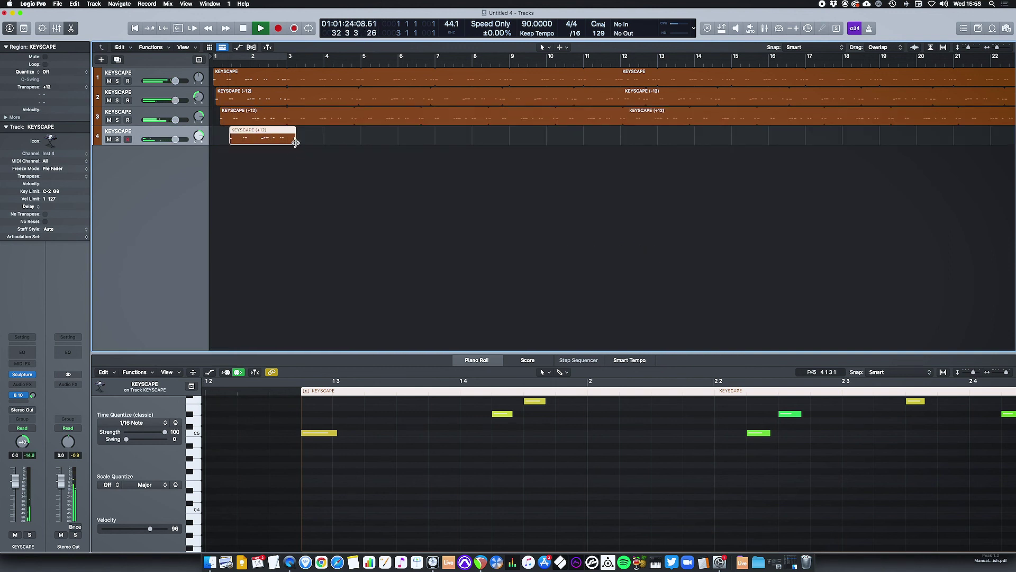
{"action": "left_click_drag", "start_coordinate": [296, 143], "coordinate": [285, 142]}
{"action": "key", "text": "l"}
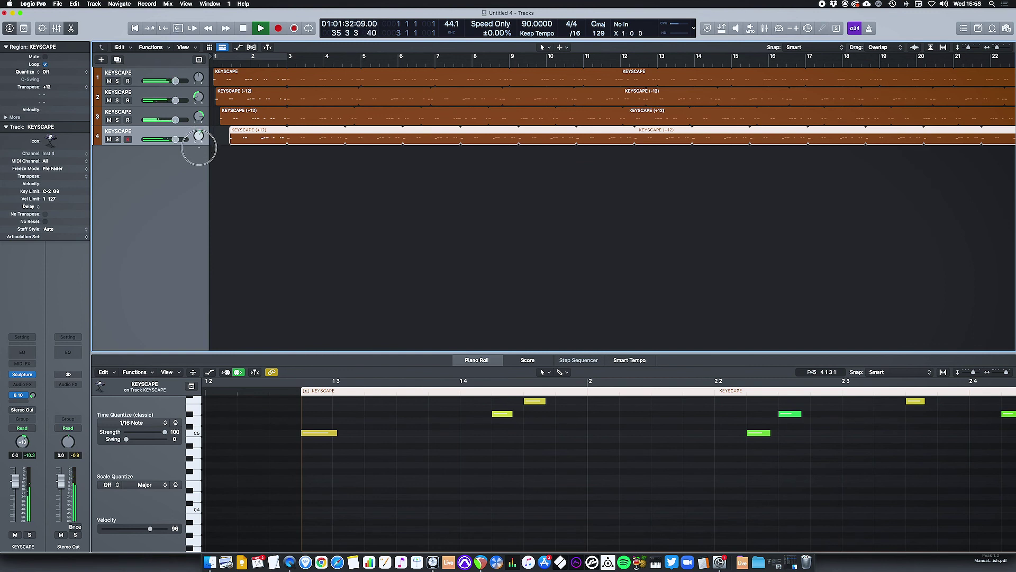
{"action": "left_click_drag", "start_coordinate": [58, 92], "coordinate": [64, 100]}
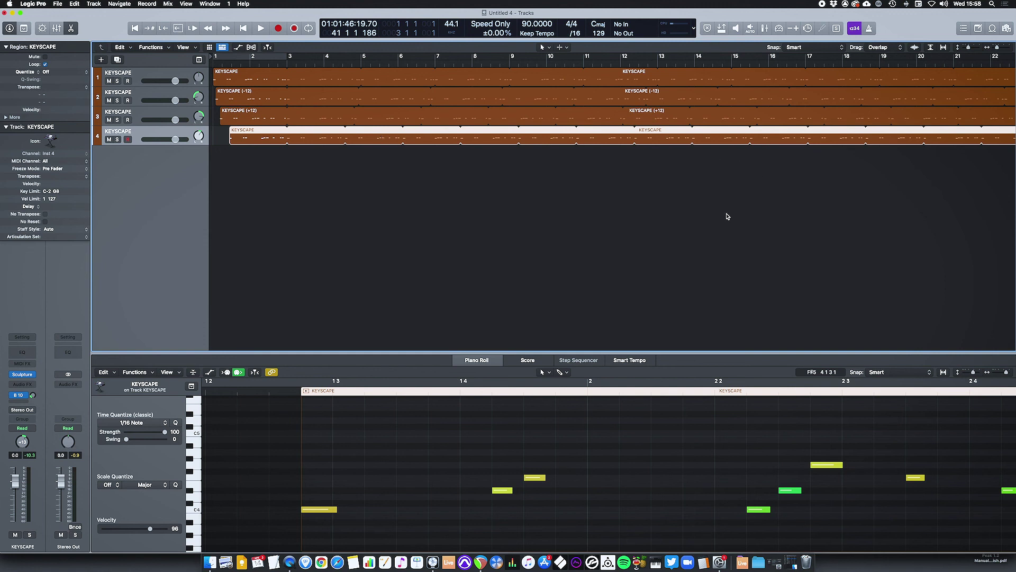
- Cycle bars 53–57 and play them once to hear the four staggered KEYSCAPE melodies together
{"action": "scroll", "coordinate": [727, 217], "scroll_direction": "right", "scroll_amount": 15}
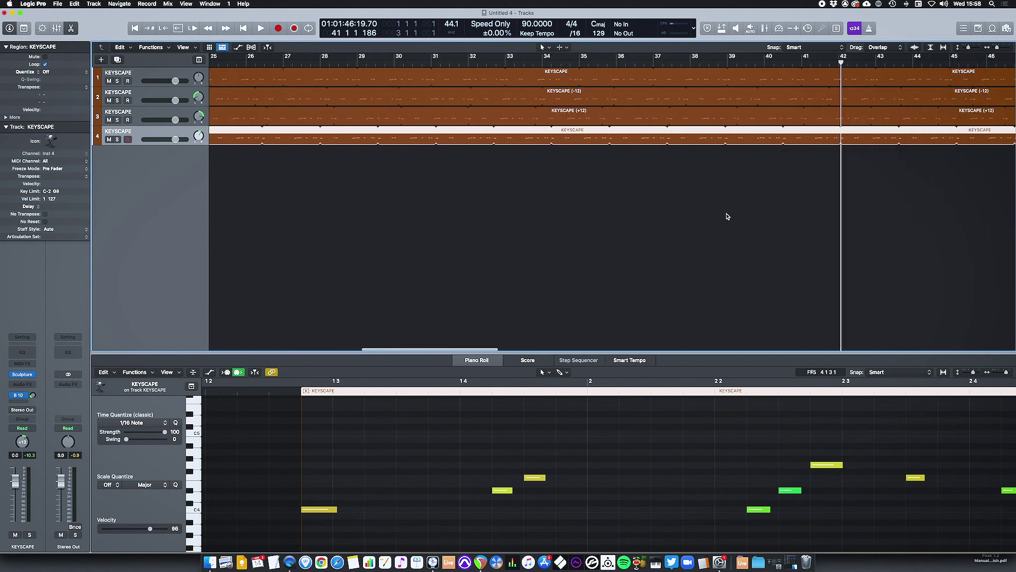
{"action": "scroll", "coordinate": [727, 217], "scroll_direction": "right", "scroll_amount": 5}
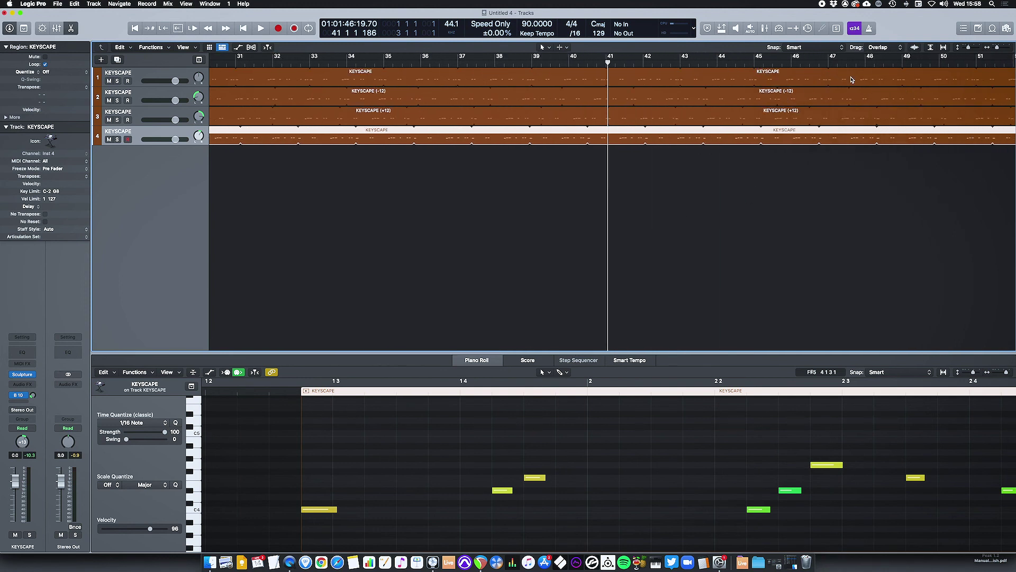
{"action": "scroll", "coordinate": [851, 80], "scroll_direction": "right", "scroll_amount": 11}
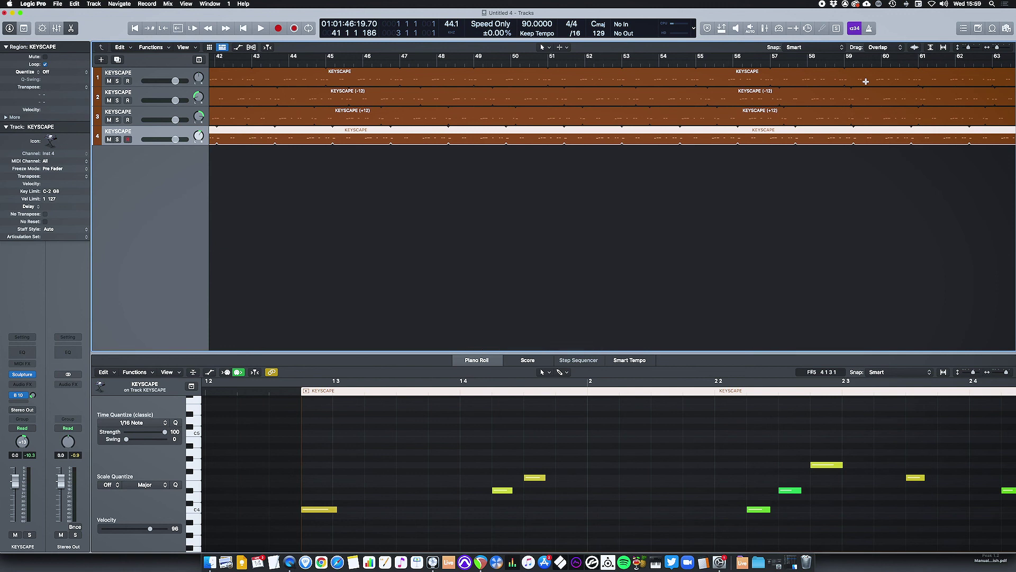
{"action": "left_click_drag", "start_coordinate": [624, 57], "coordinate": [772, 64]}
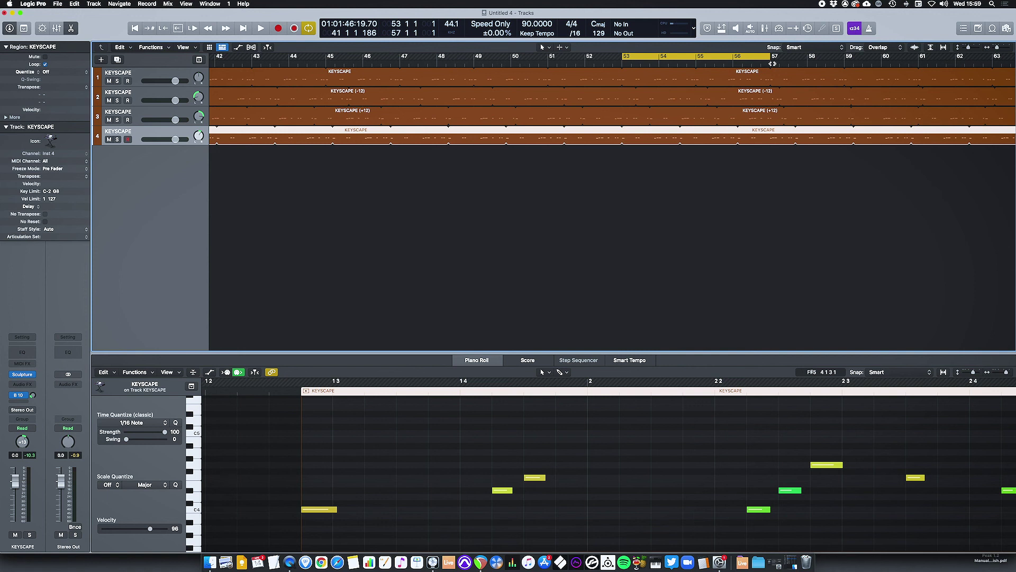
{"action": "key", "text": "space"}
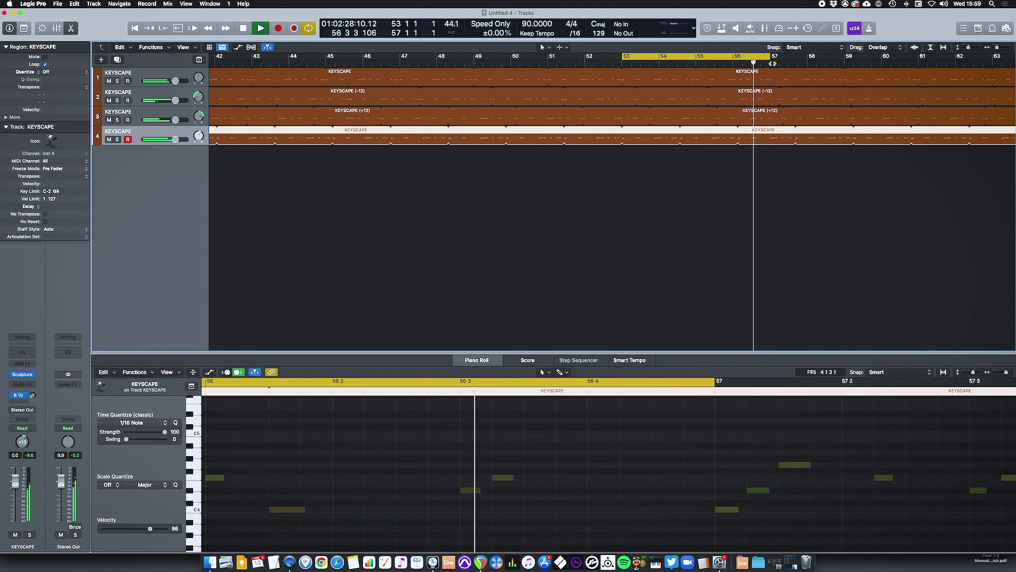
{"action": "key", "text": "space"}
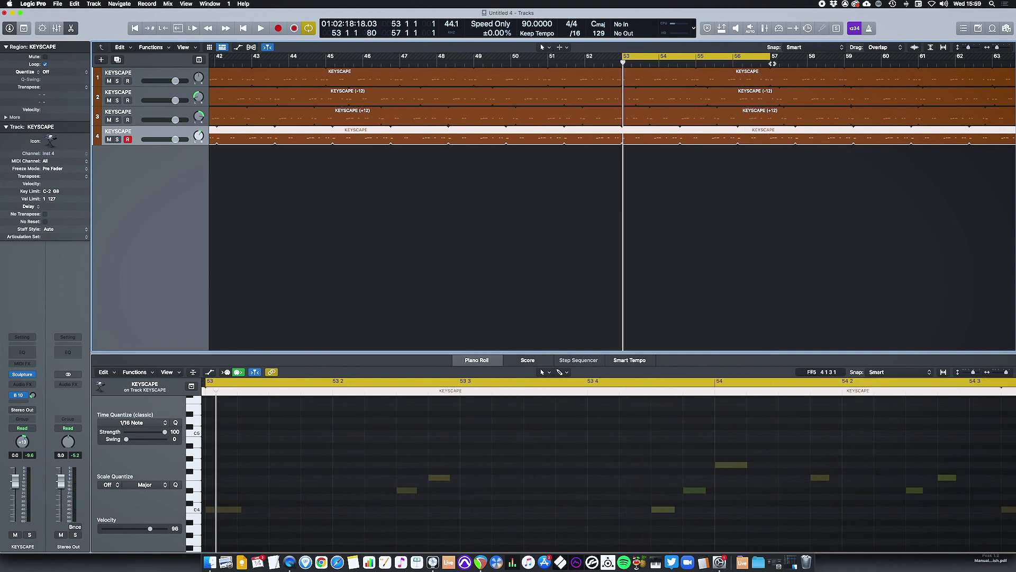